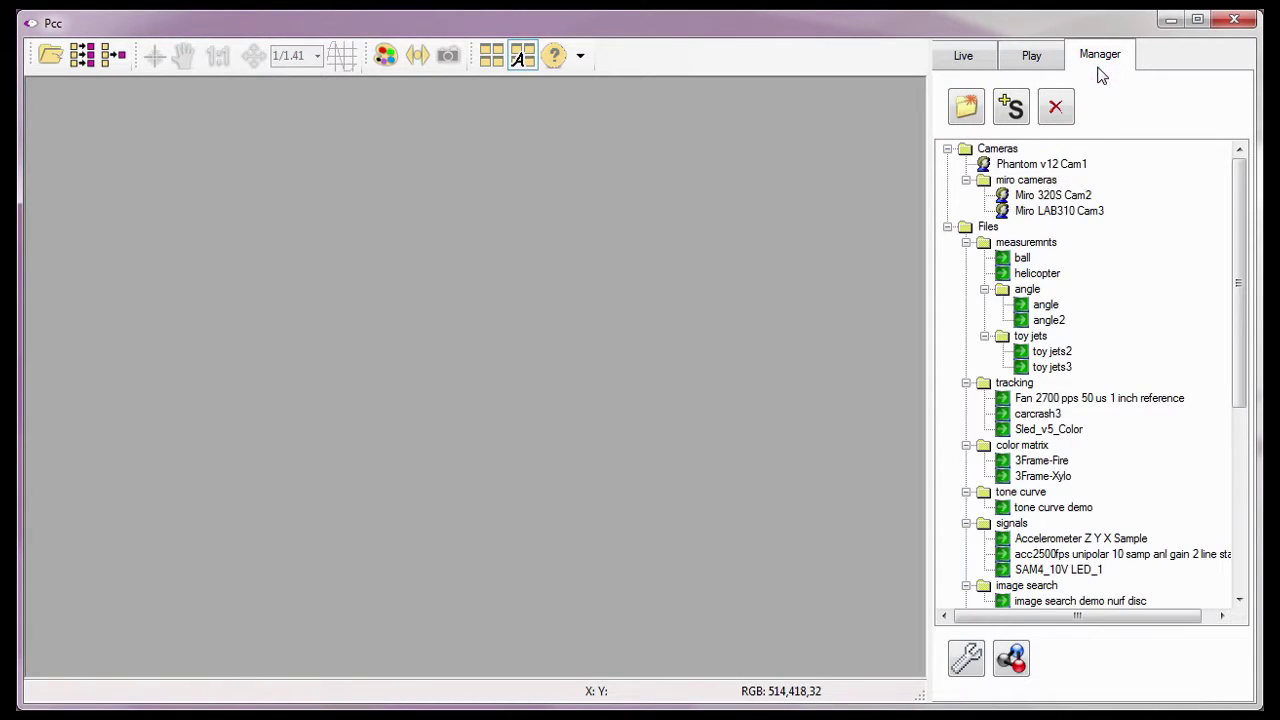
Show live images from only the Miro cameras and lock the Live settings to the miro cameras group.
{"action": "right_click", "coordinate": [1018, 184]}
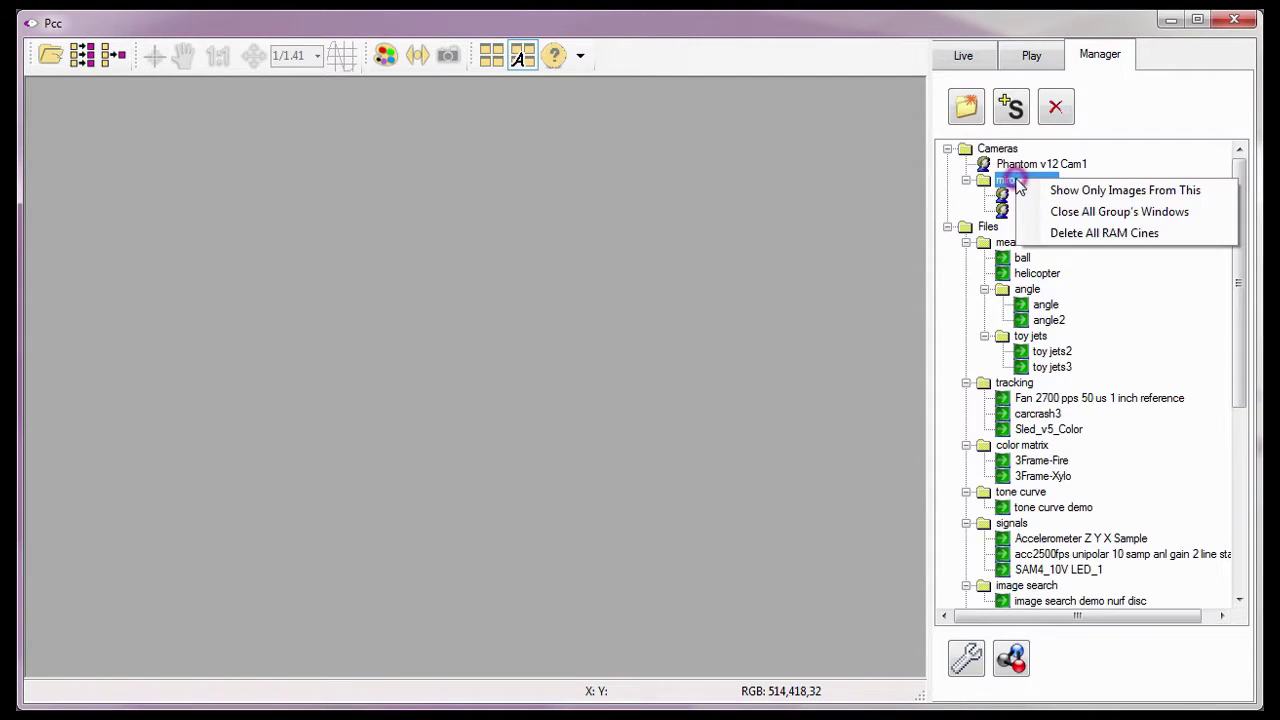
{"action": "left_click", "coordinate": [1068, 192]}
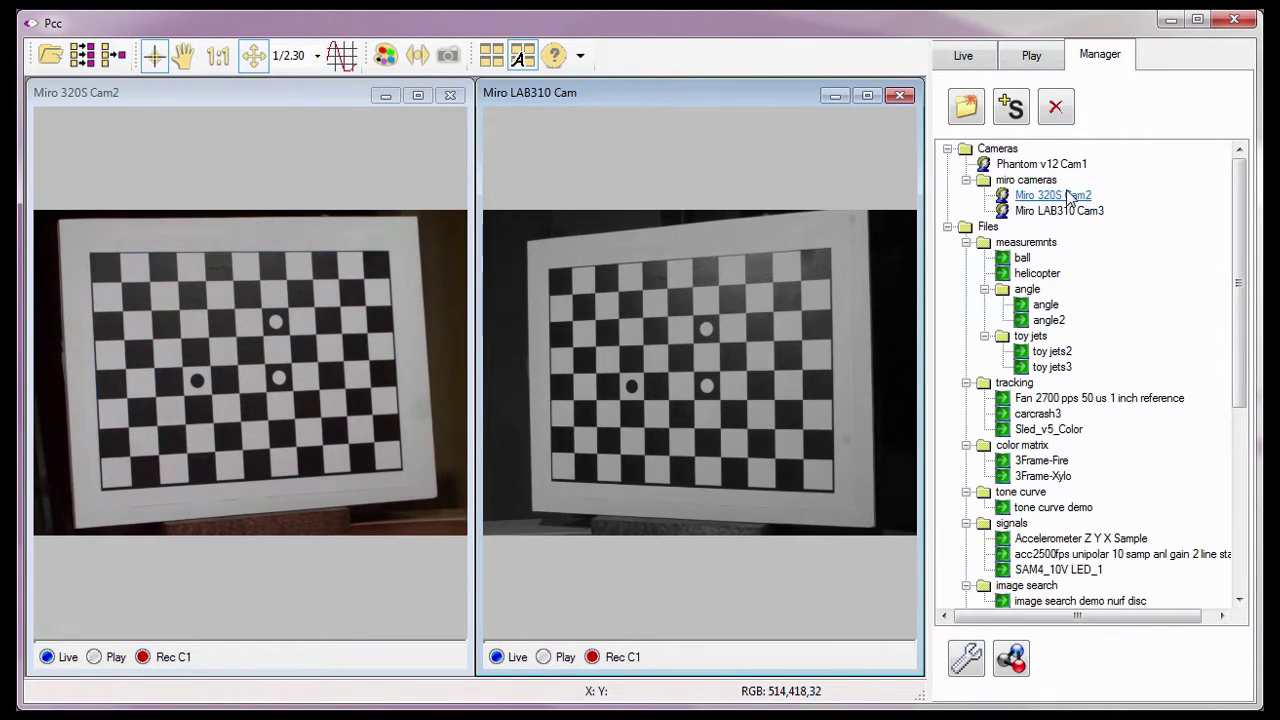
{"action": "left_click", "coordinate": [963, 48]}
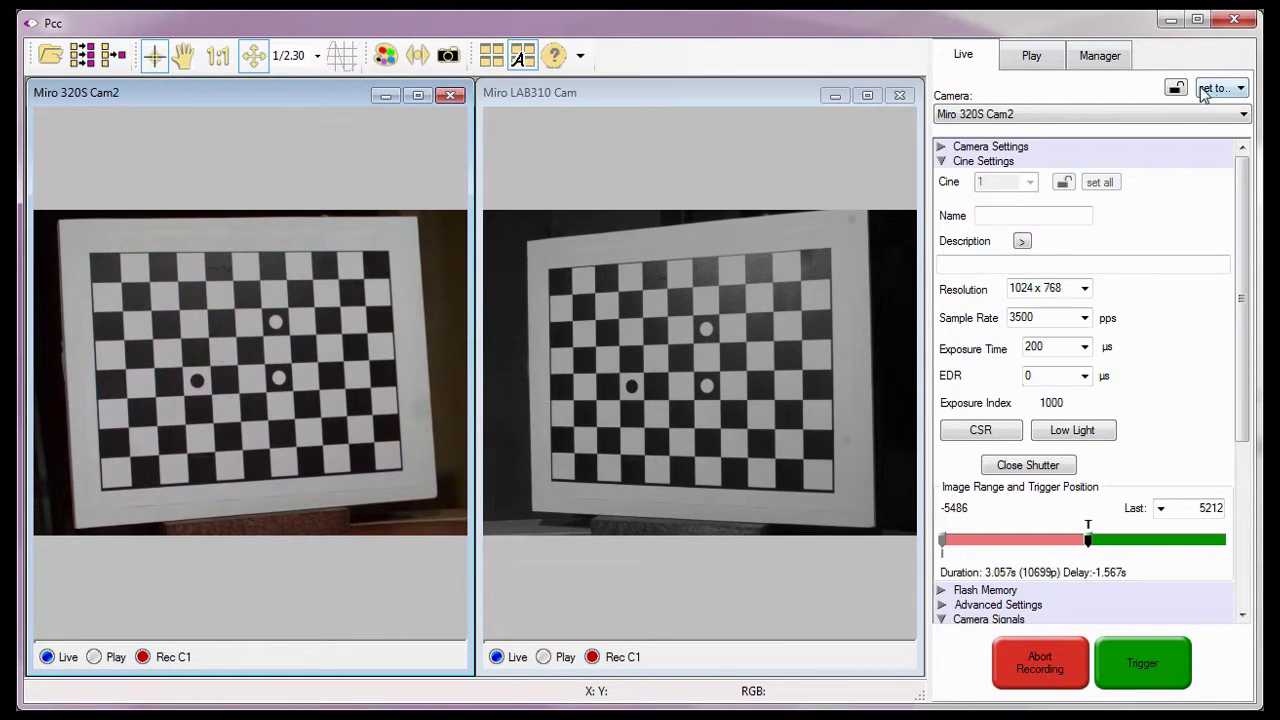
{"action": "left_click", "coordinate": [1177, 89]}
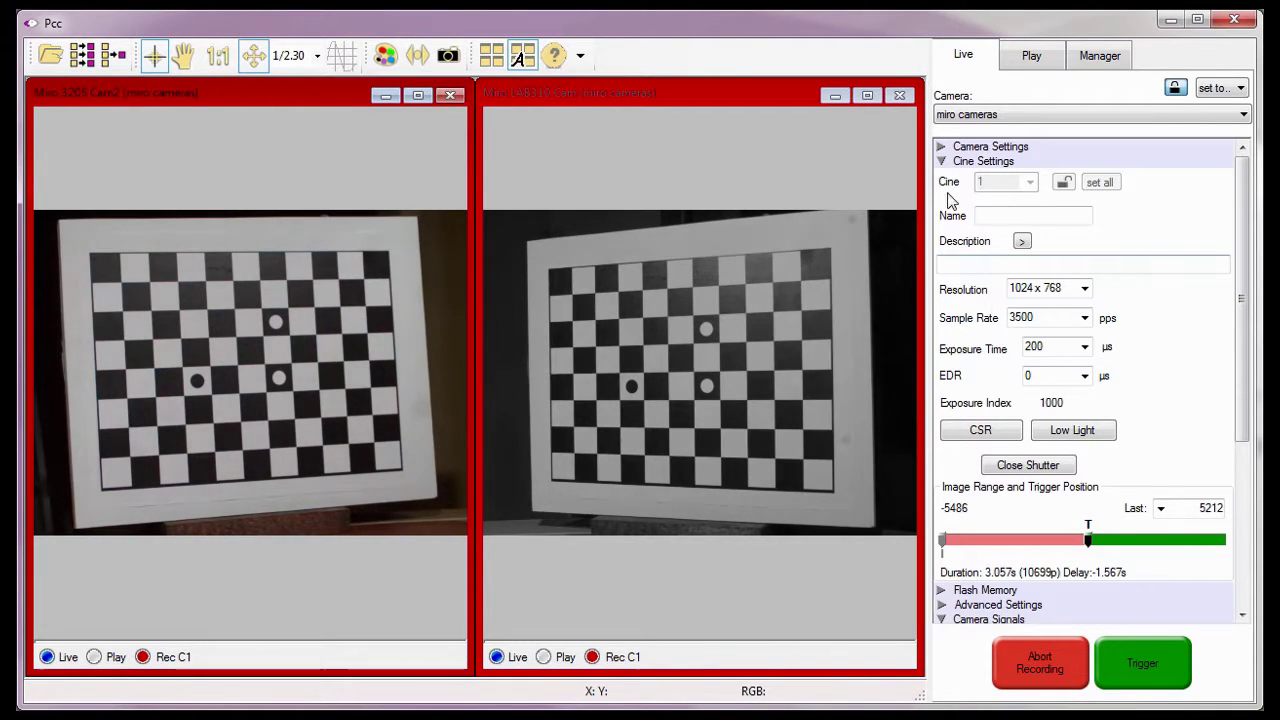
Keep 1024 x 768 resolution, set the sample rate to 3000 pps, and end the image range at frame 1.
{"action": "left_click", "coordinate": [941, 147]}
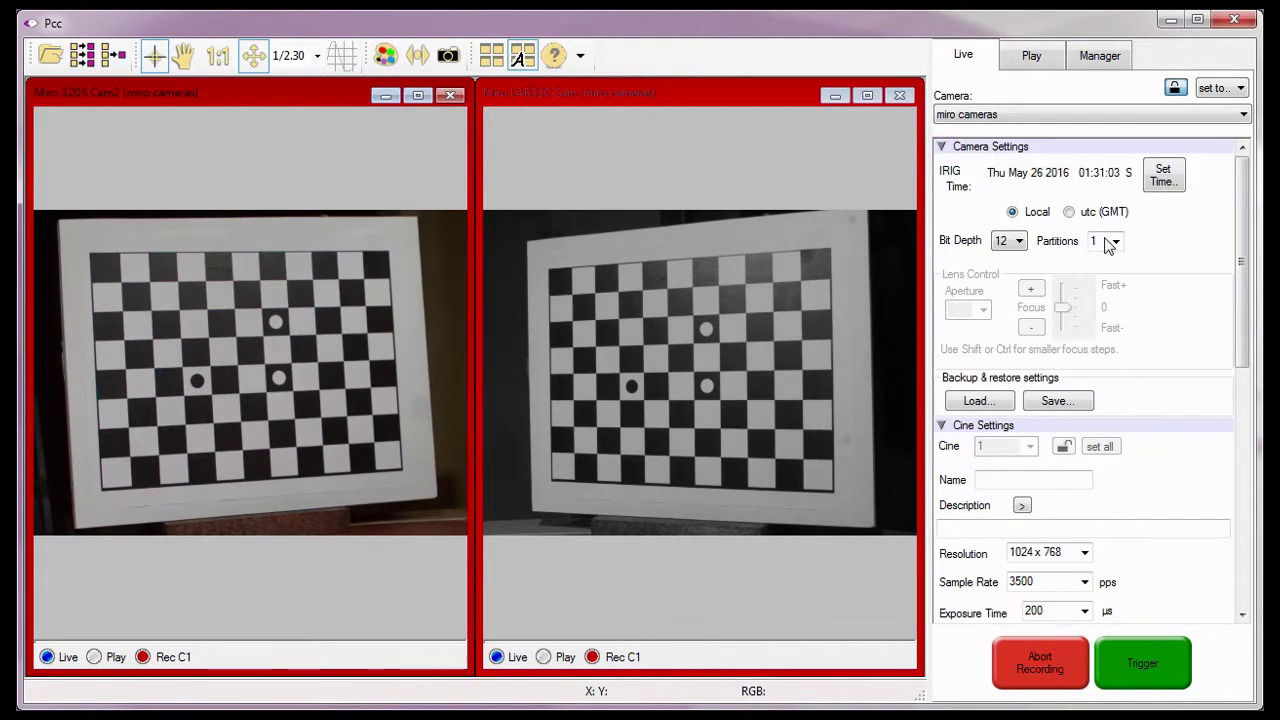
{"action": "left_click", "coordinate": [1082, 247]}
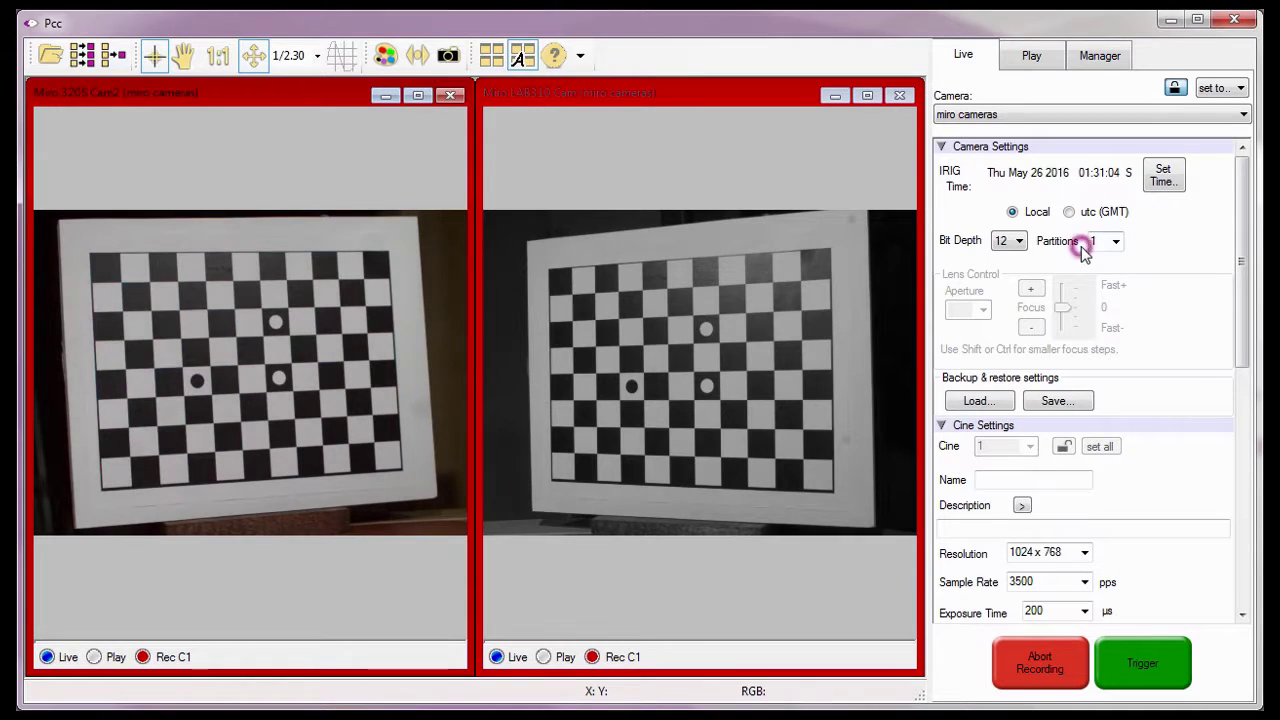
{"action": "left_click", "coordinate": [941, 147]}
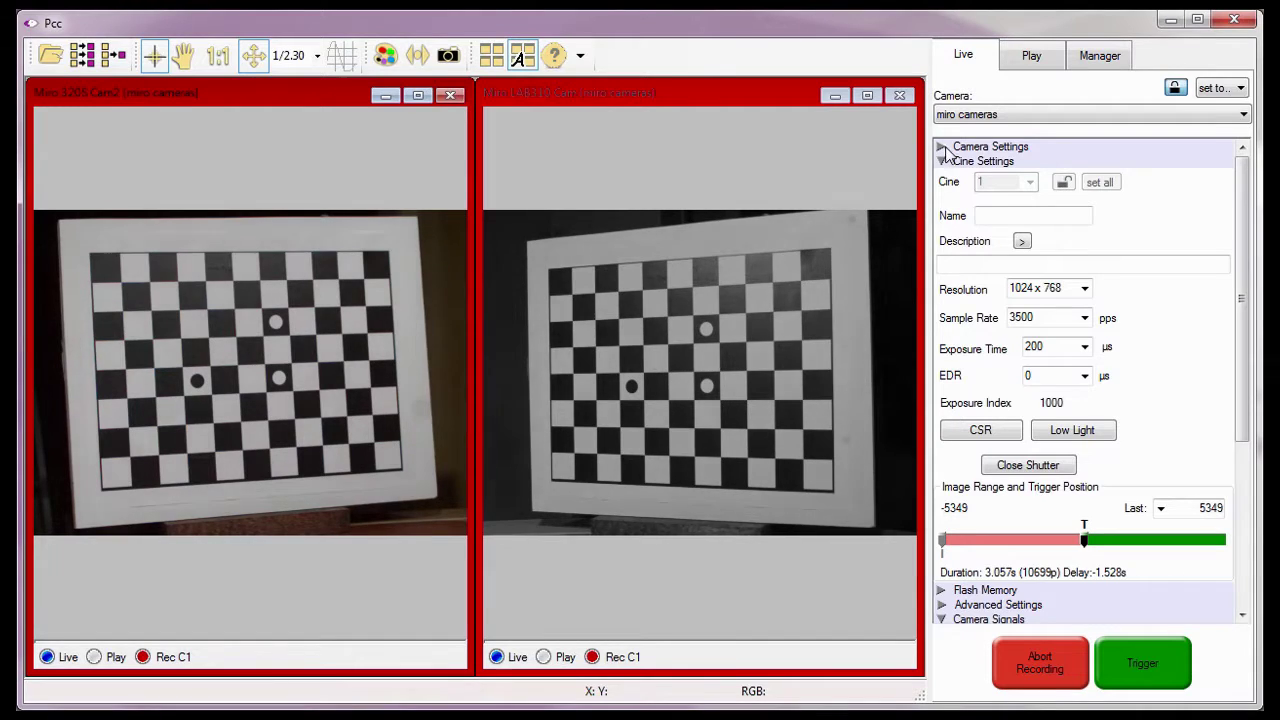
{"action": "left_click", "coordinate": [1084, 290]}
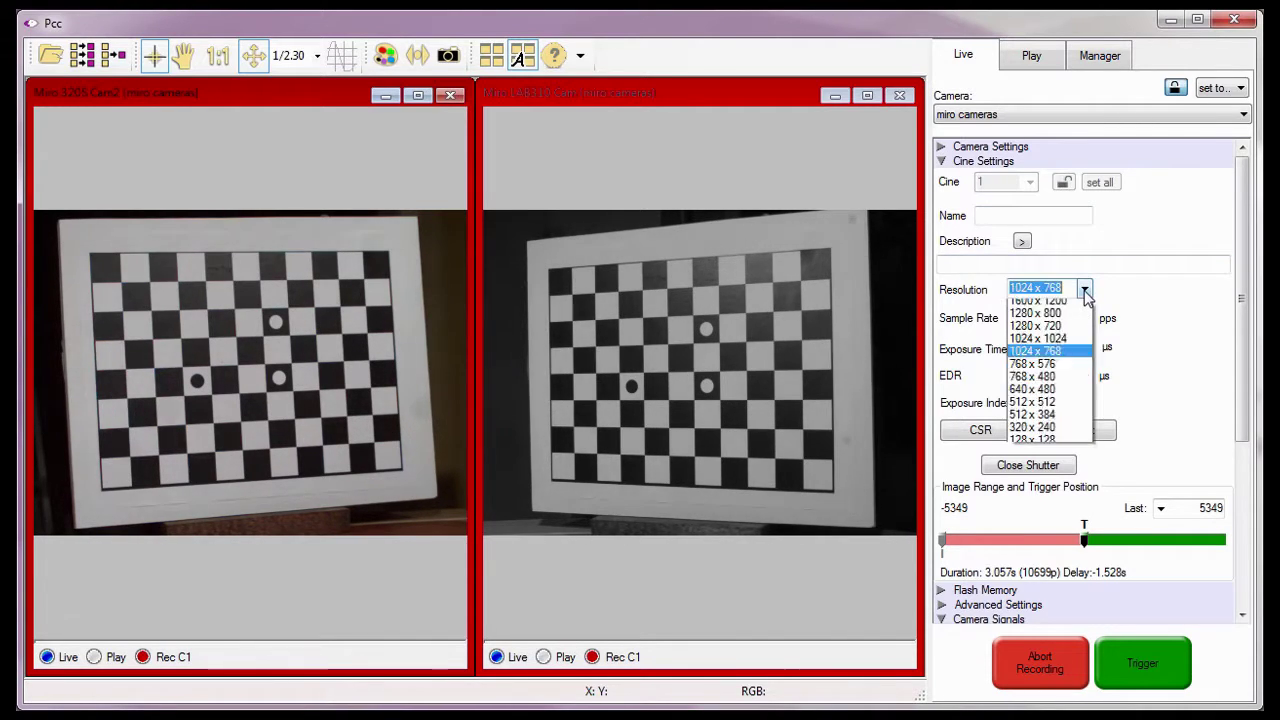
{"action": "left_click", "coordinate": [1066, 385]}
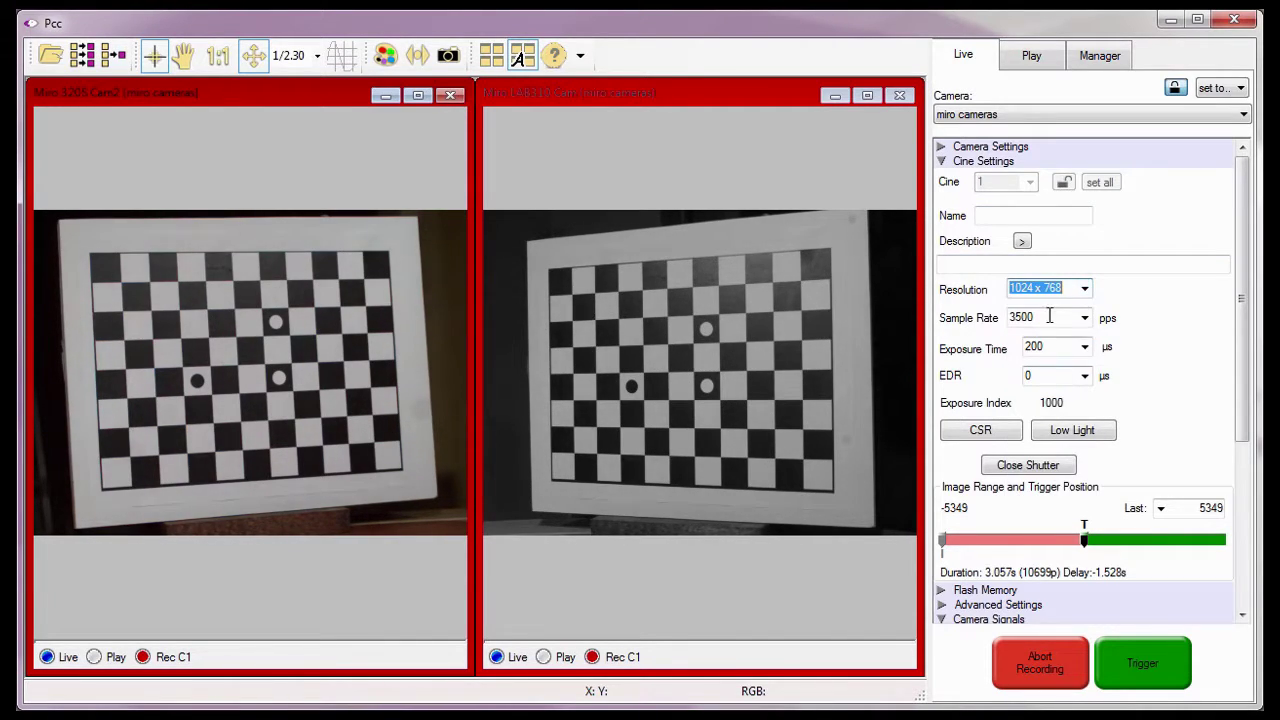
{"action": "left_click", "coordinate": [1084, 318]}
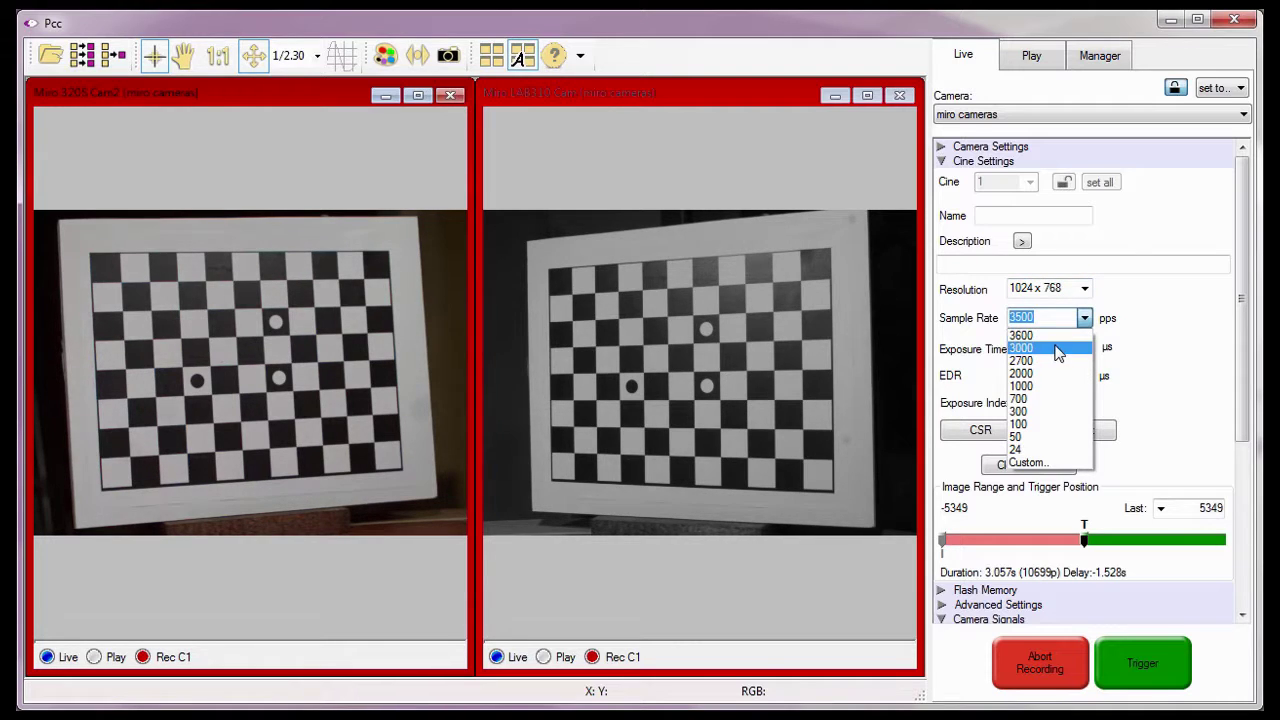
{"action": "left_click", "coordinate": [1053, 350]}
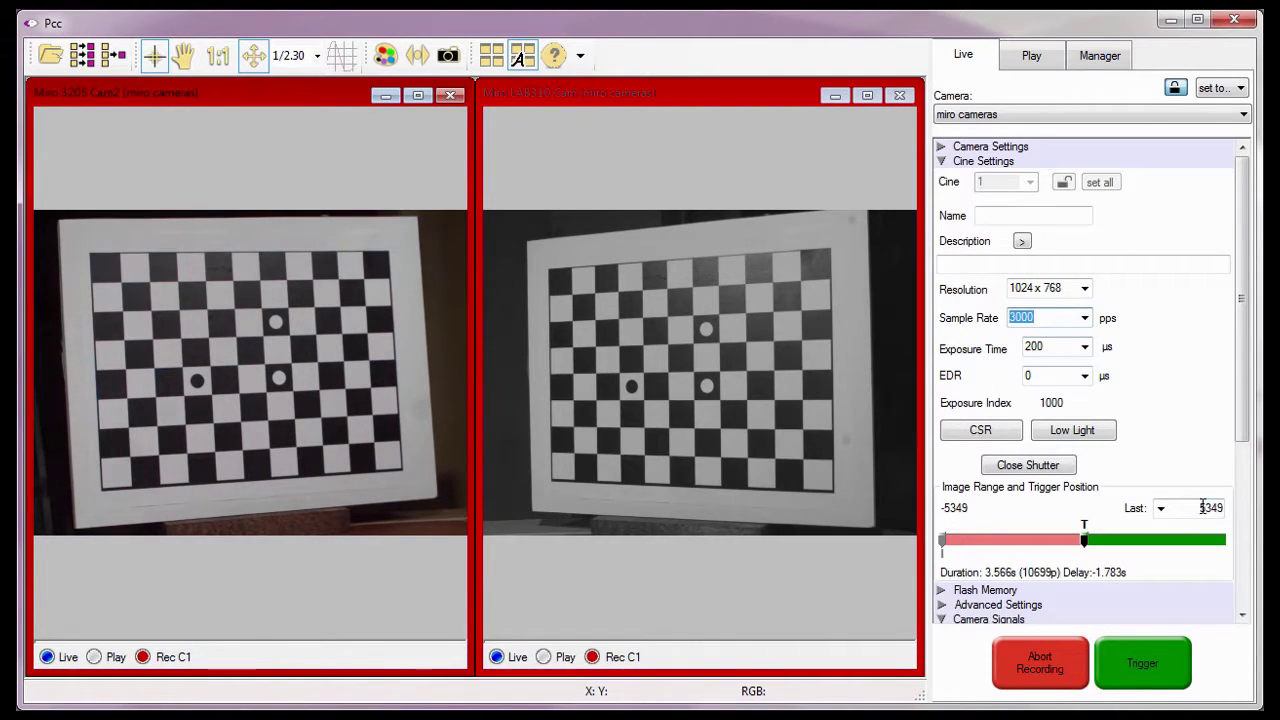
{"action": "left_click_drag", "start_coordinate": [1199, 508], "coordinate": [1222, 508]}
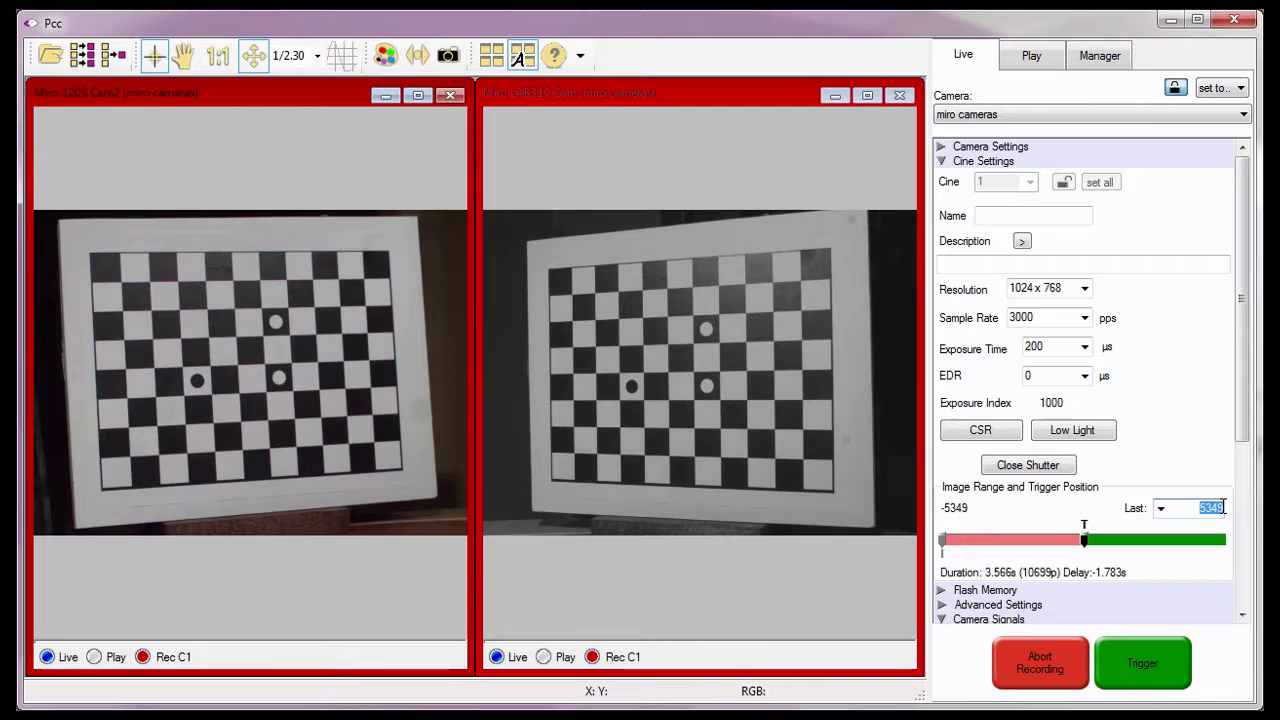
{"action": "key", "text": "BackSpace"}
{"action": "type", "text": "0"}
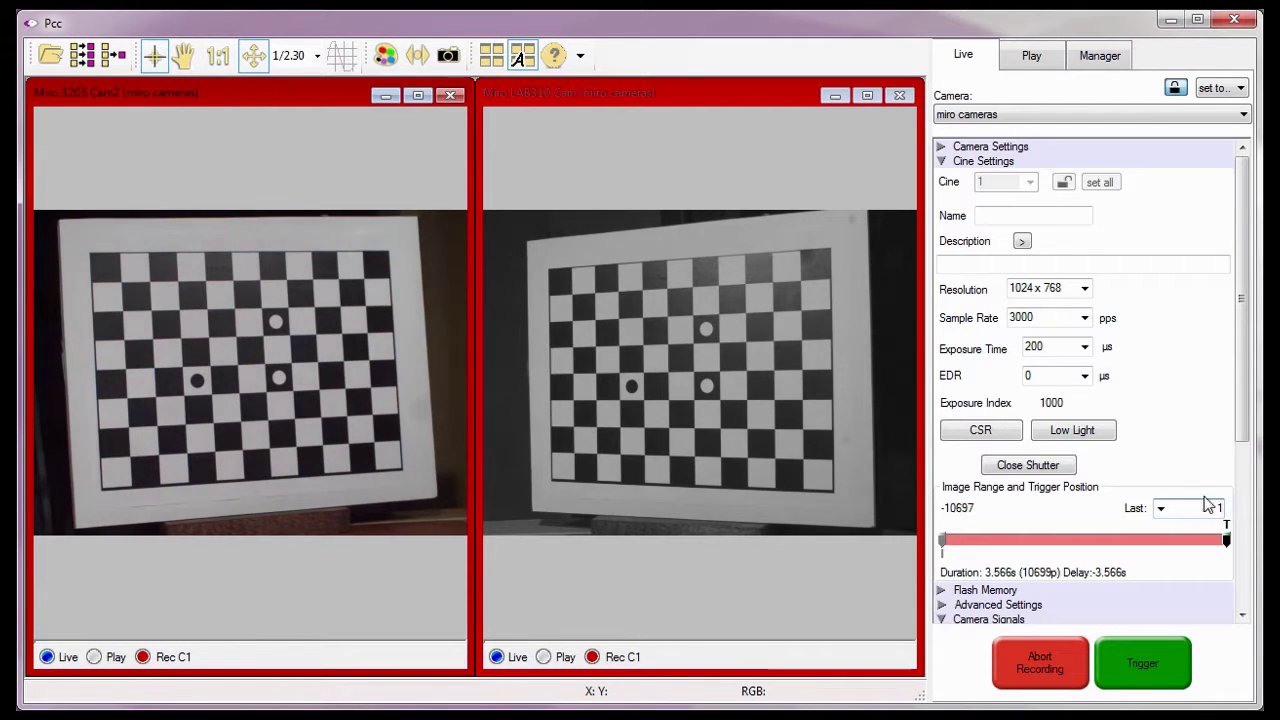
Run a CSR on both Miro cameras, confirming the lenses are covered.
{"action": "left_click", "coordinate": [1008, 440]}
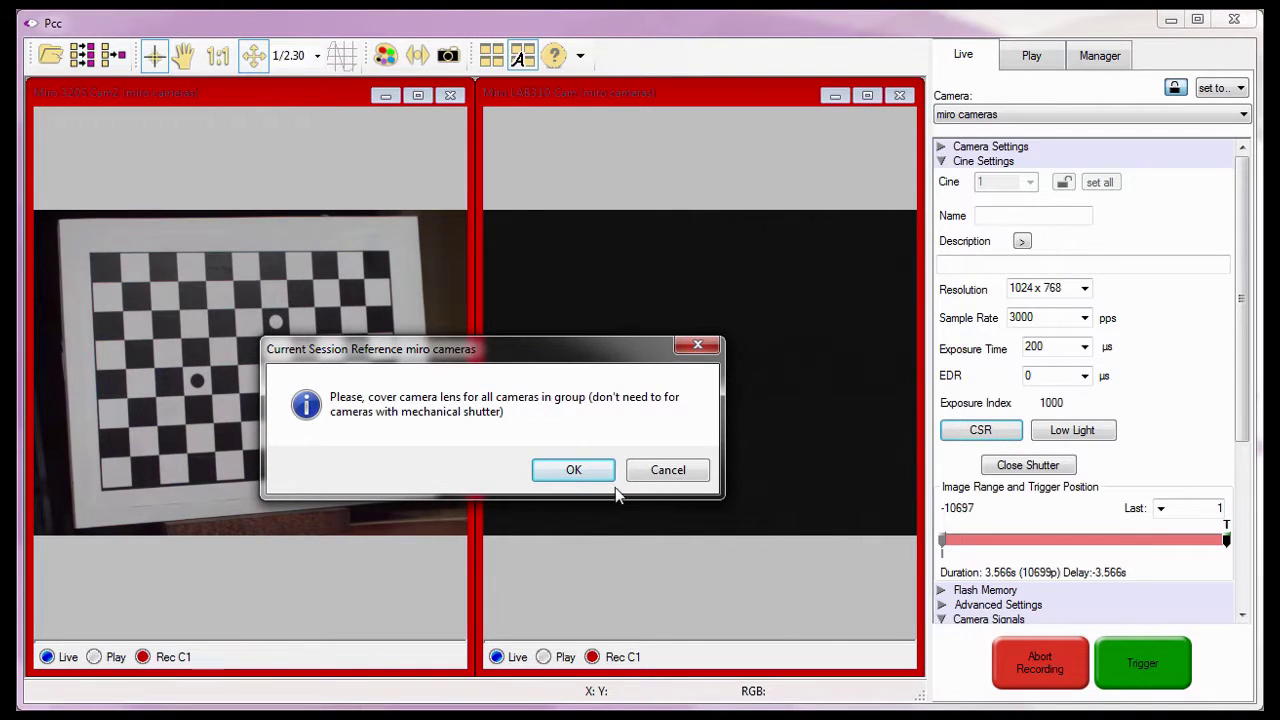
{"action": "left_click", "coordinate": [588, 470]}
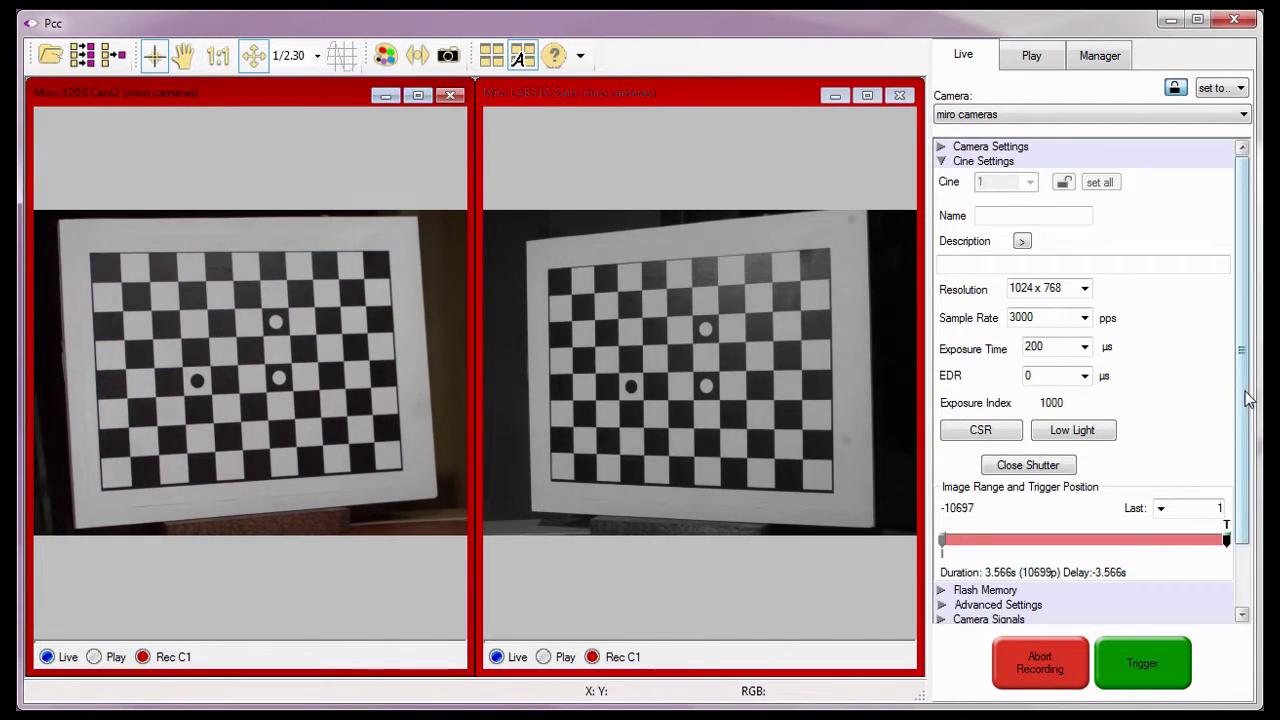
Under Advanced Settings, set External Sync imaging to LockToIrig.
{"action": "scroll", "coordinate": [1245, 400], "scroll_direction": "down", "scroll_amount": 2}
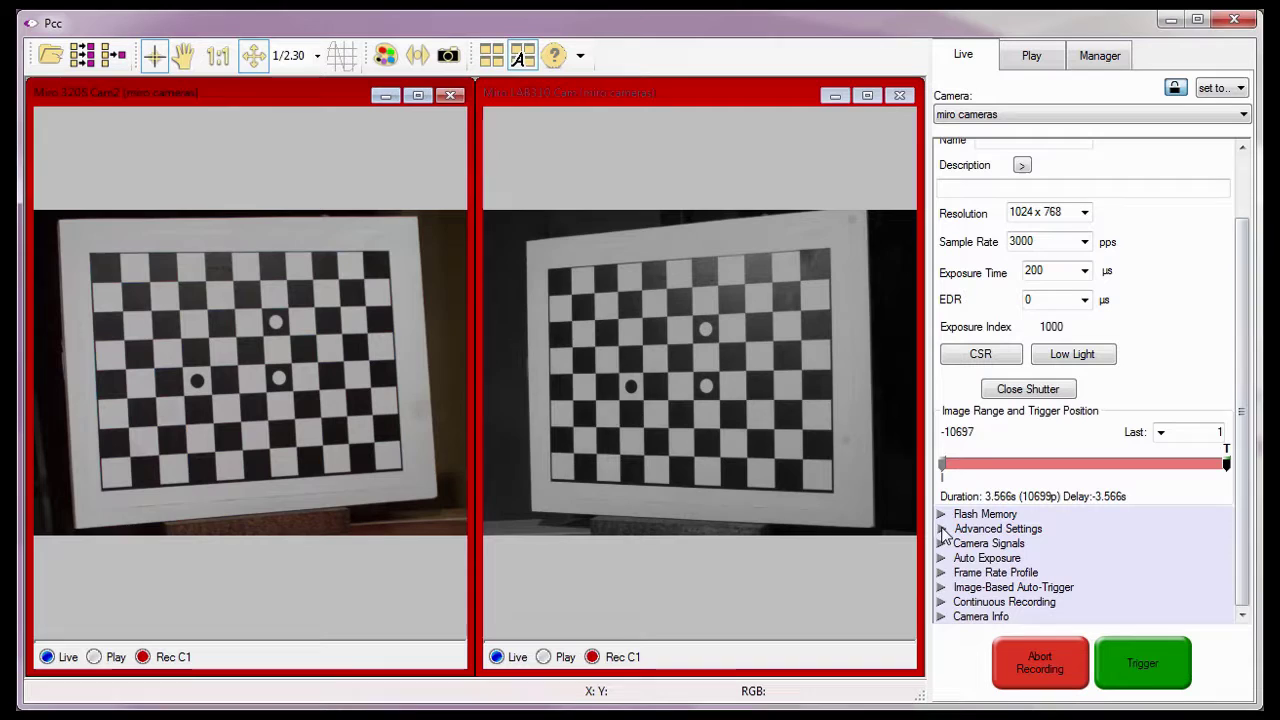
{"action": "left_click", "coordinate": [941, 529]}
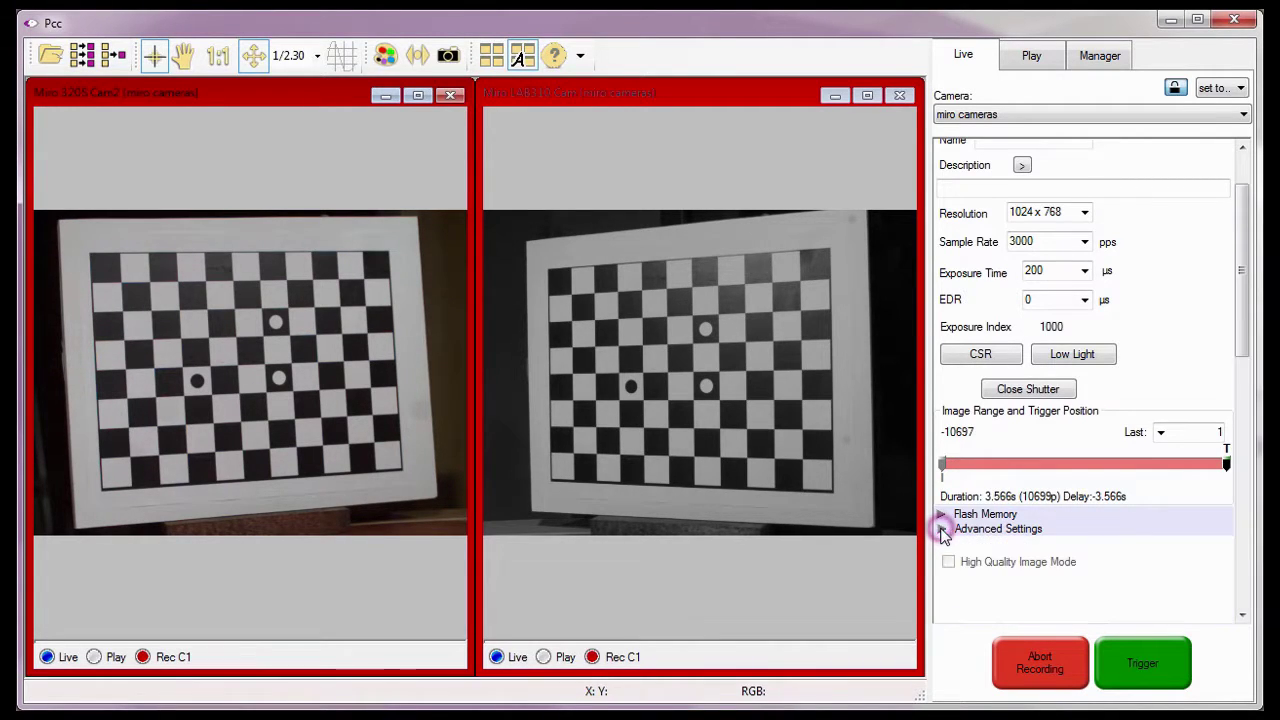
{"action": "left_click_drag", "start_coordinate": [1240, 300], "coordinate": [1251, 491]}
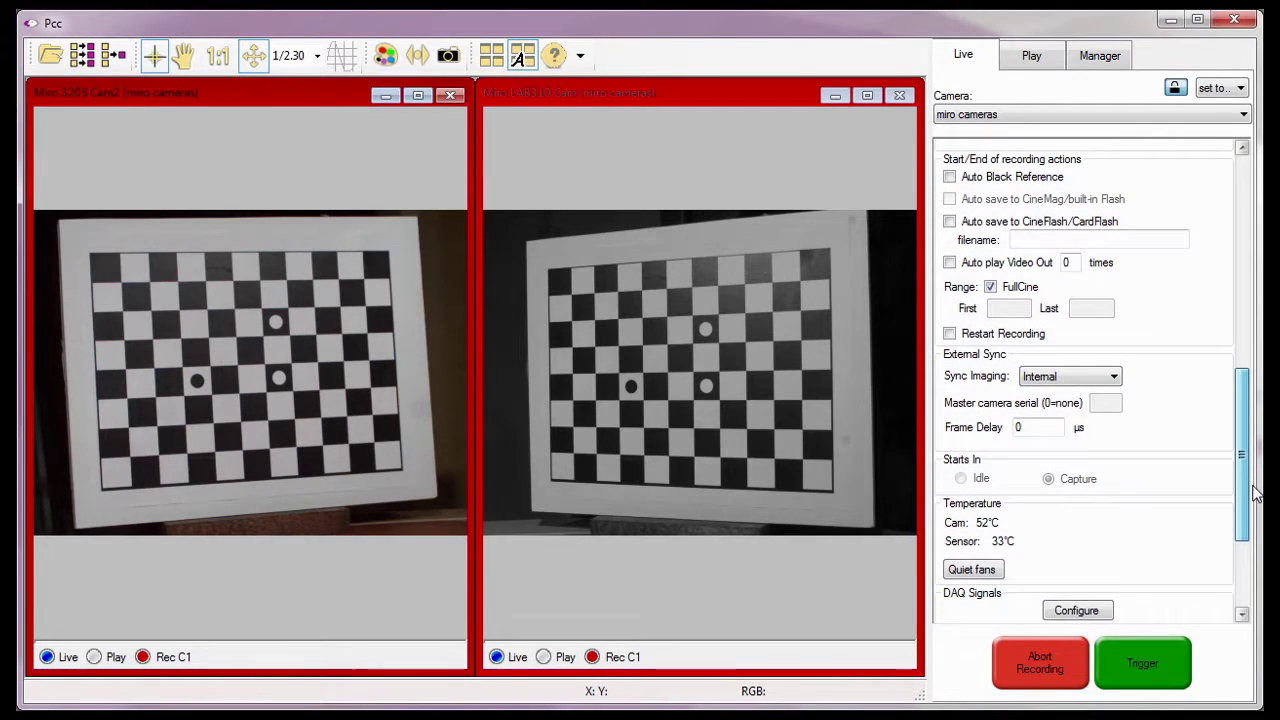
{"action": "left_click", "coordinate": [1084, 376]}
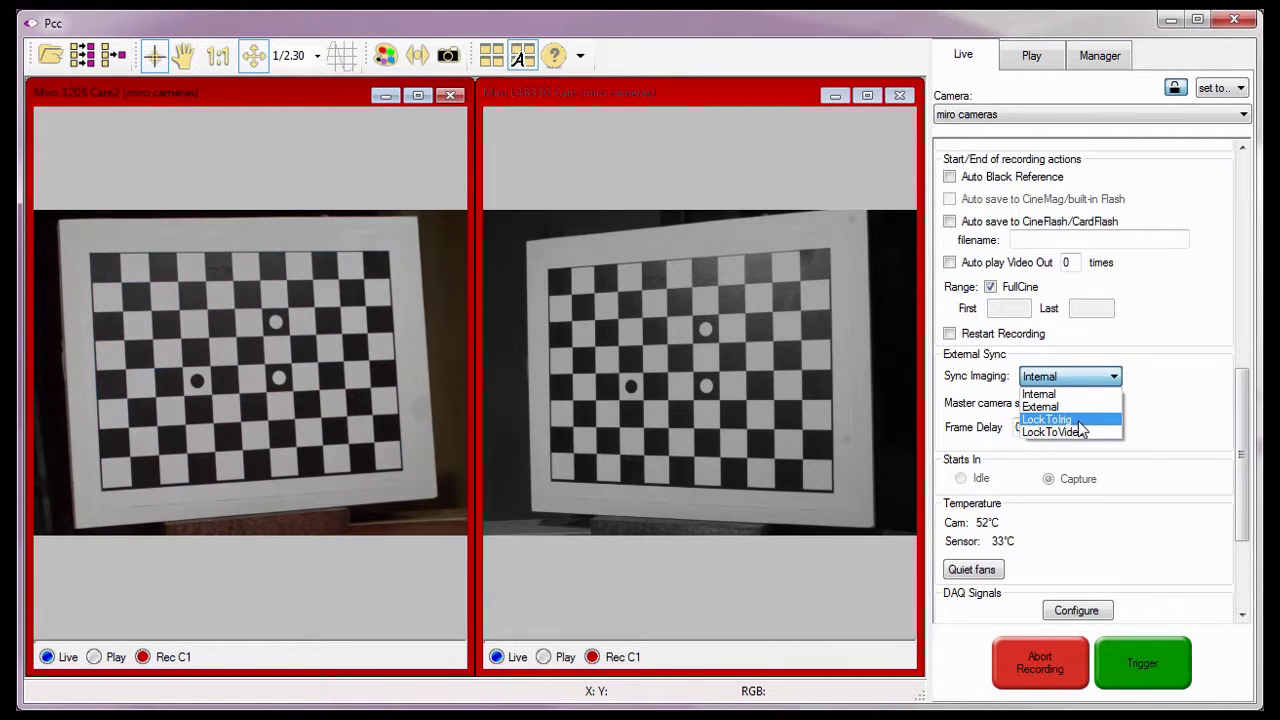
{"action": "left_click", "coordinate": [1078, 420]}
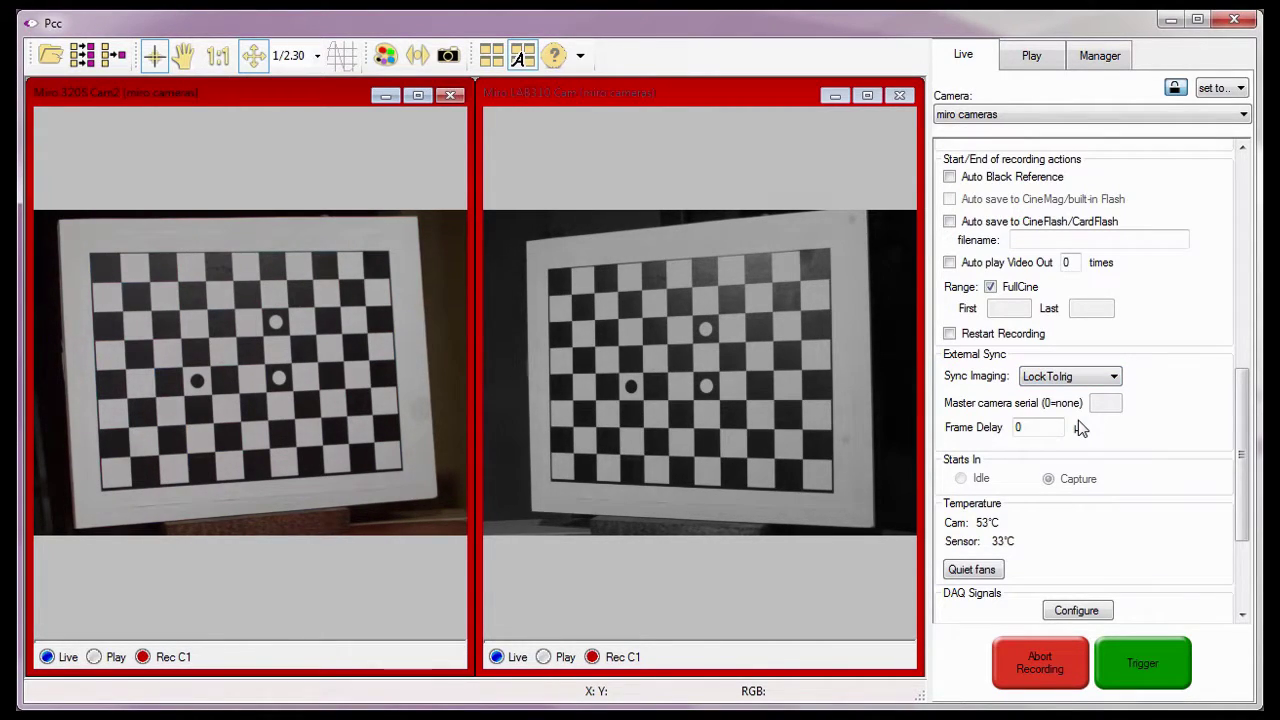
{"action": "left_click", "coordinate": [1116, 376]}
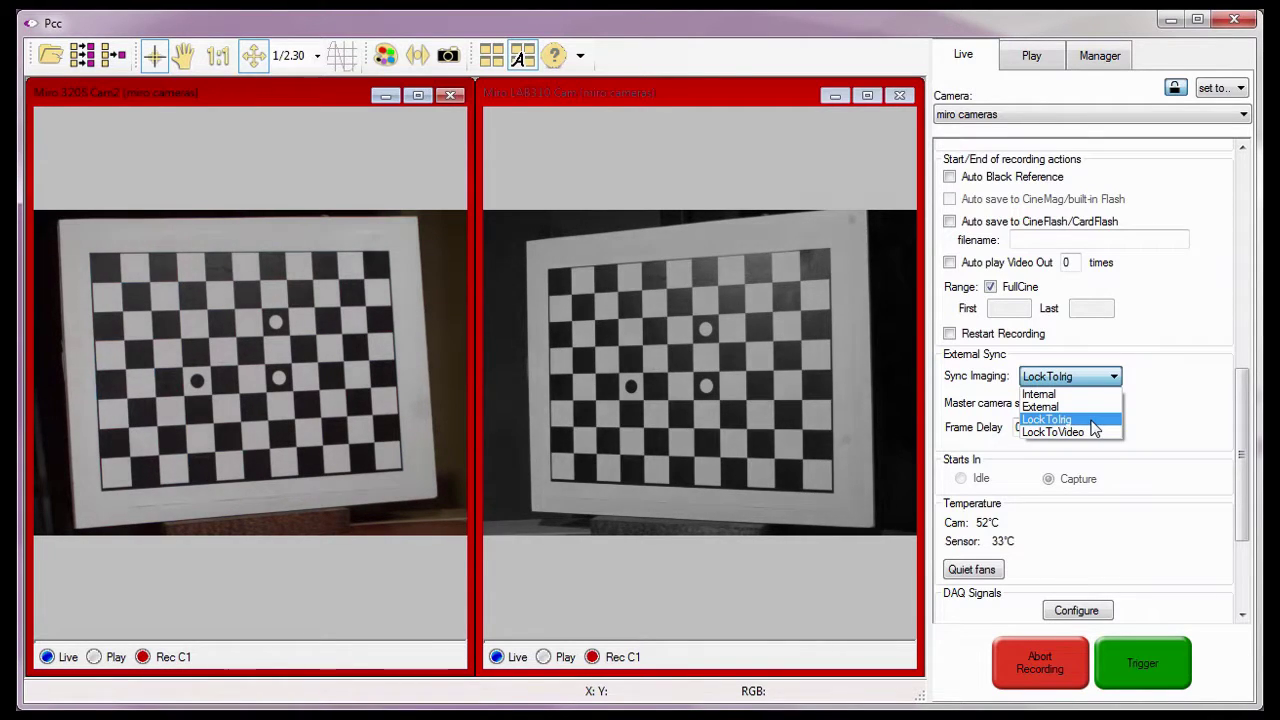
{"action": "left_click", "coordinate": [1092, 421]}
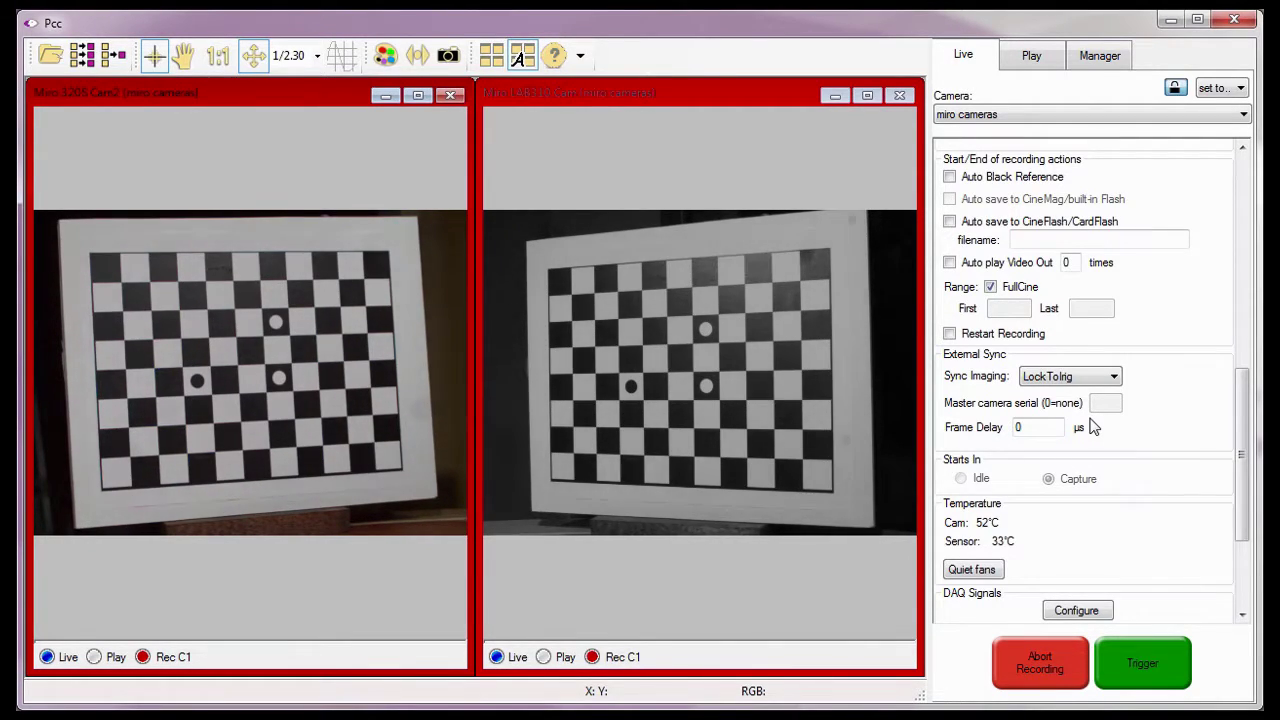
Browse the continuous recording save location to C:\Program Files\Phantom\Cines\Tutorial Cines.
{"action": "scroll", "coordinate": [1240, 415], "scroll_direction": "up", "scroll_amount": 6}
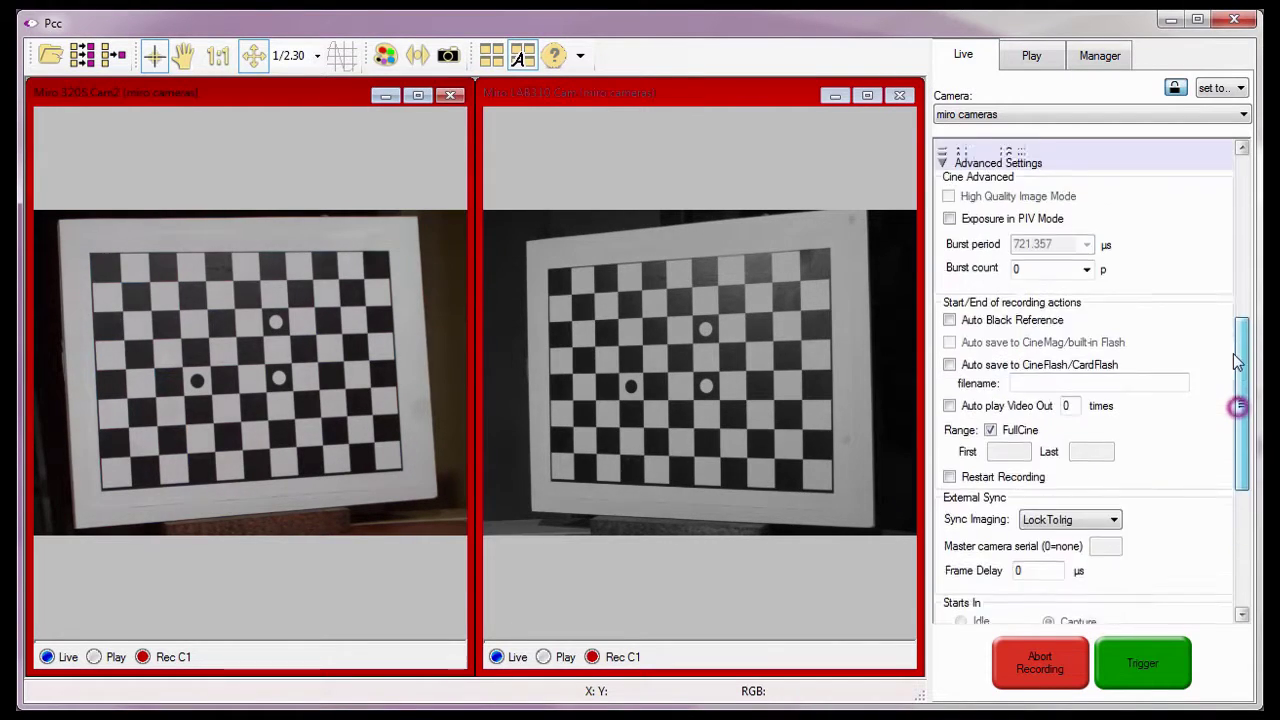
{"action": "left_click", "coordinate": [943, 441]}
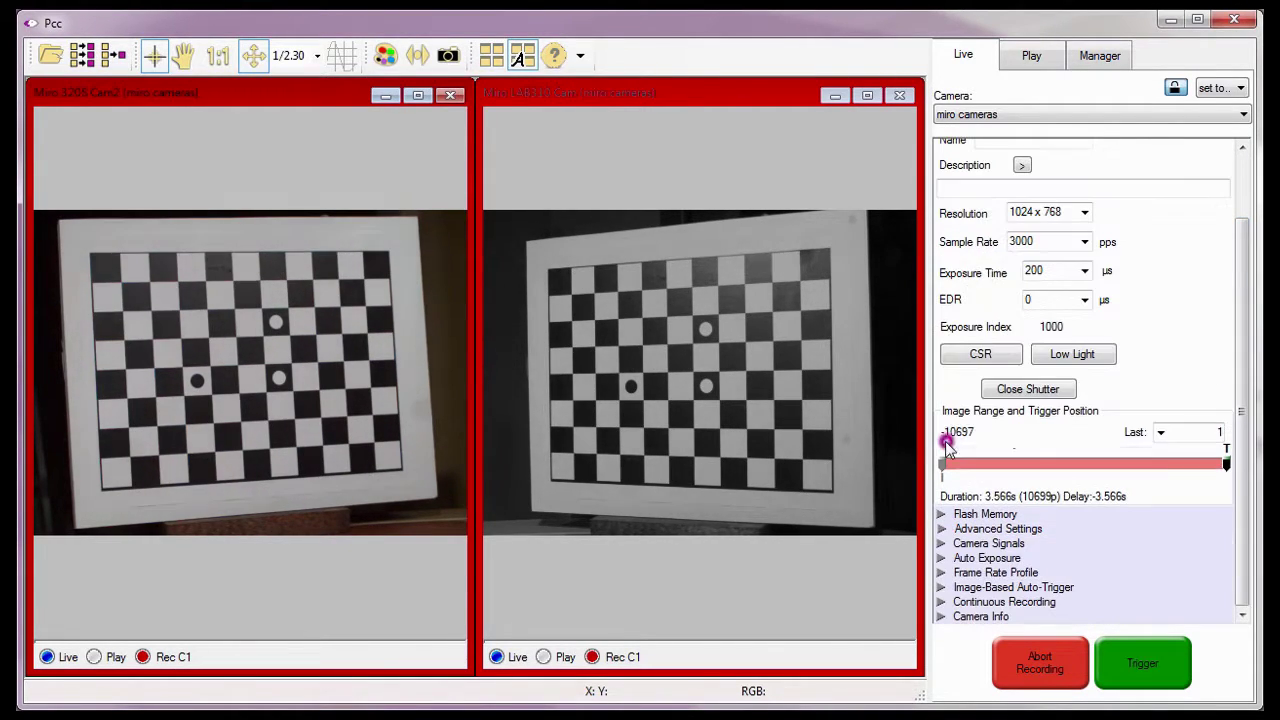
{"action": "left_click", "coordinate": [941, 602]}
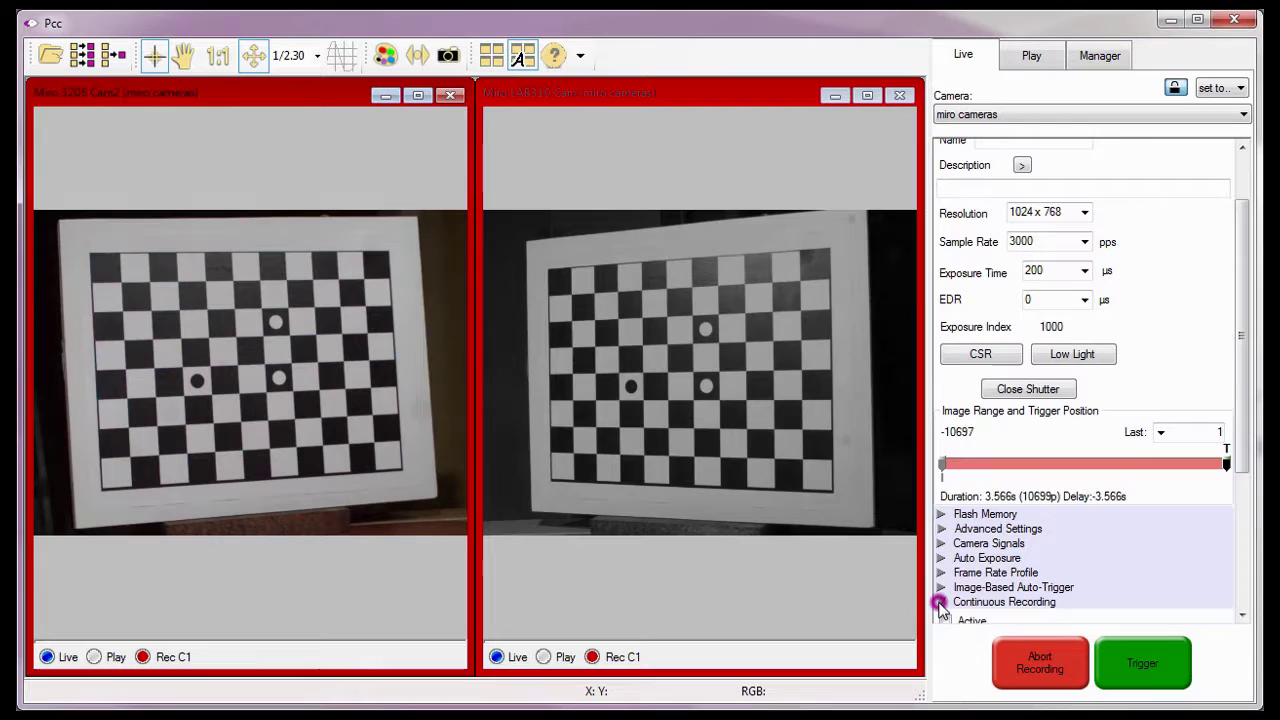
{"action": "scroll", "coordinate": [1245, 430], "scroll_direction": "down", "scroll_amount": 1}
{"action": "scroll", "coordinate": [1245, 430], "scroll_direction": "down", "scroll_amount": 5}
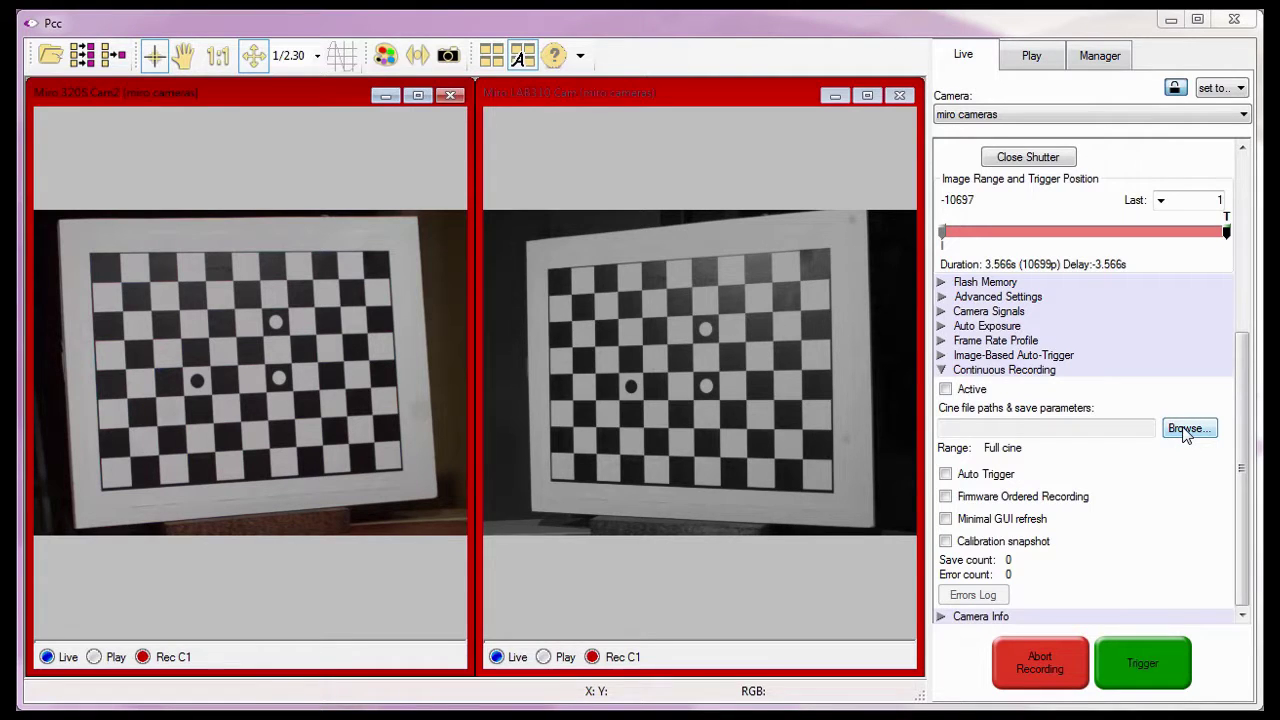
{"action": "left_click", "coordinate": [1186, 429]}
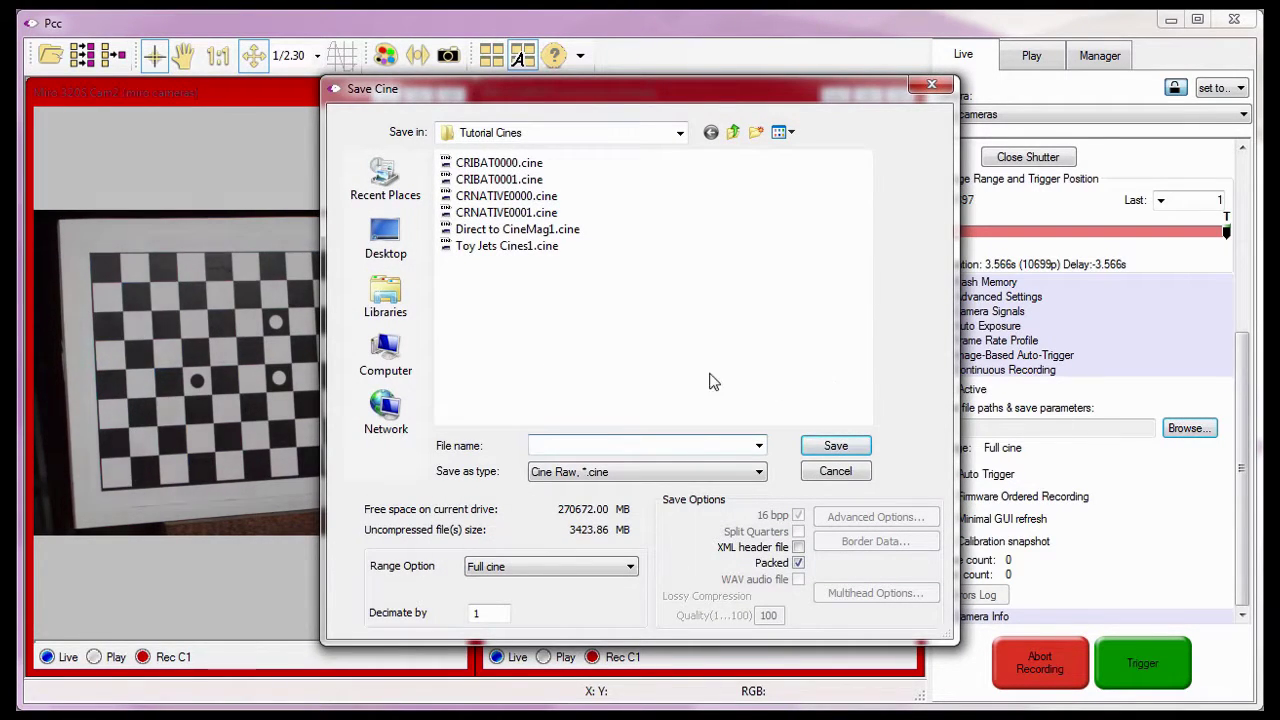
{"action": "left_click", "coordinate": [385, 368]}
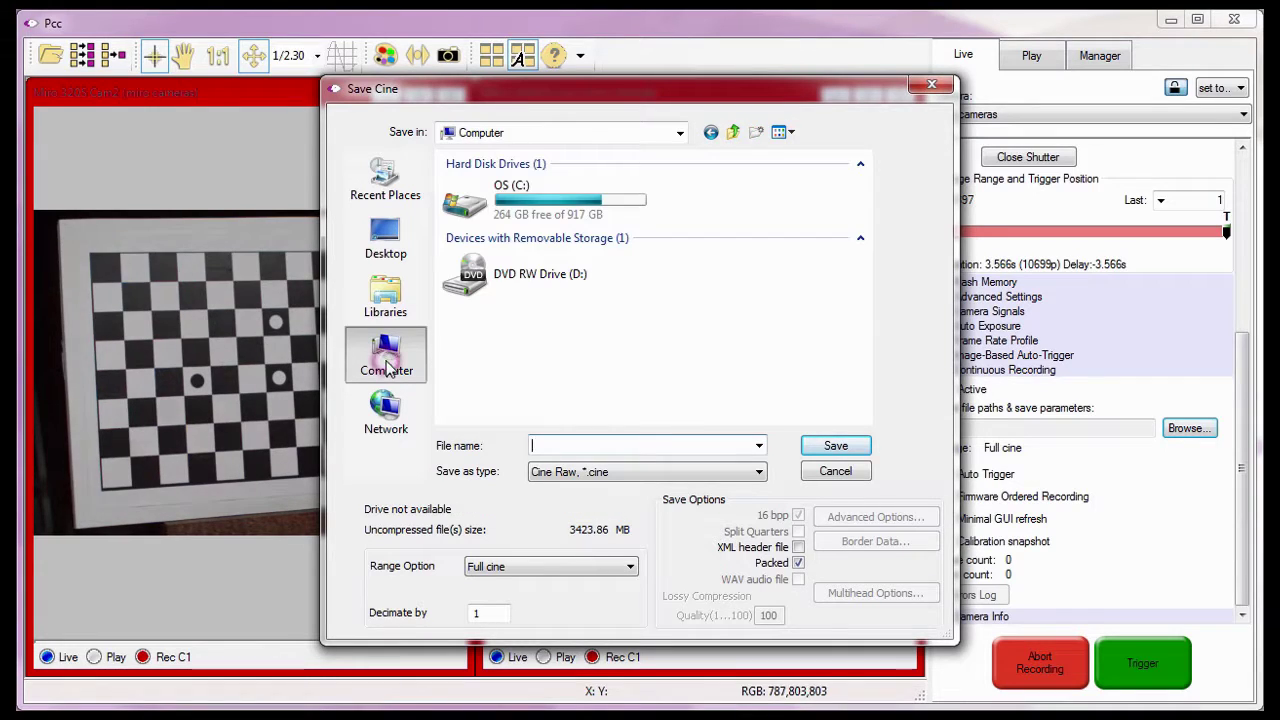
{"action": "double_click", "coordinate": [480, 198]}
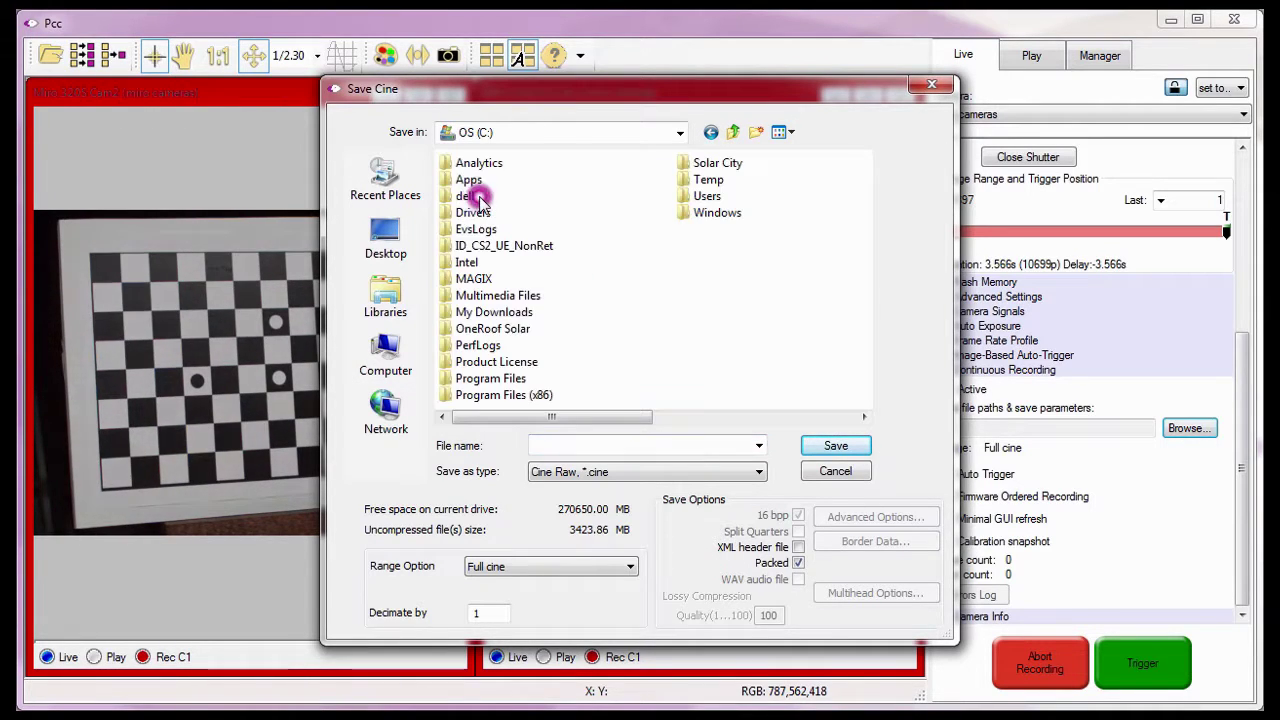
{"action": "double_click", "coordinate": [490, 379]}
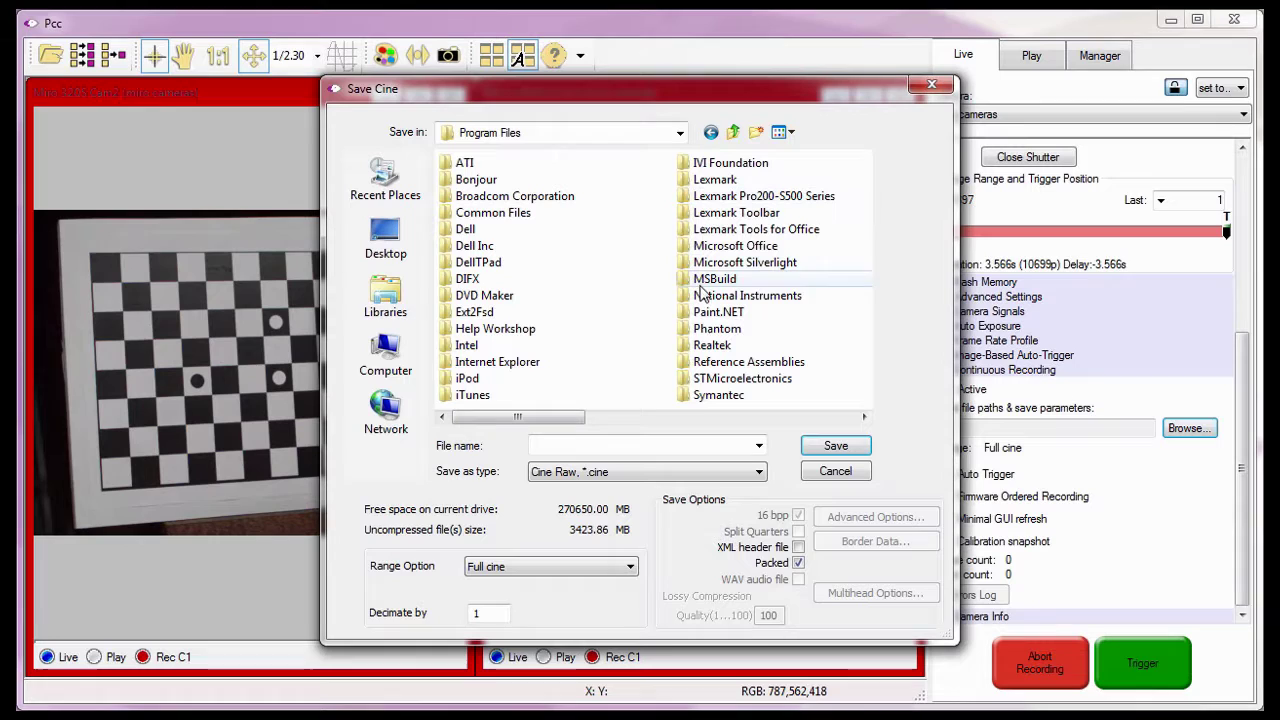
{"action": "double_click", "coordinate": [700, 330]}
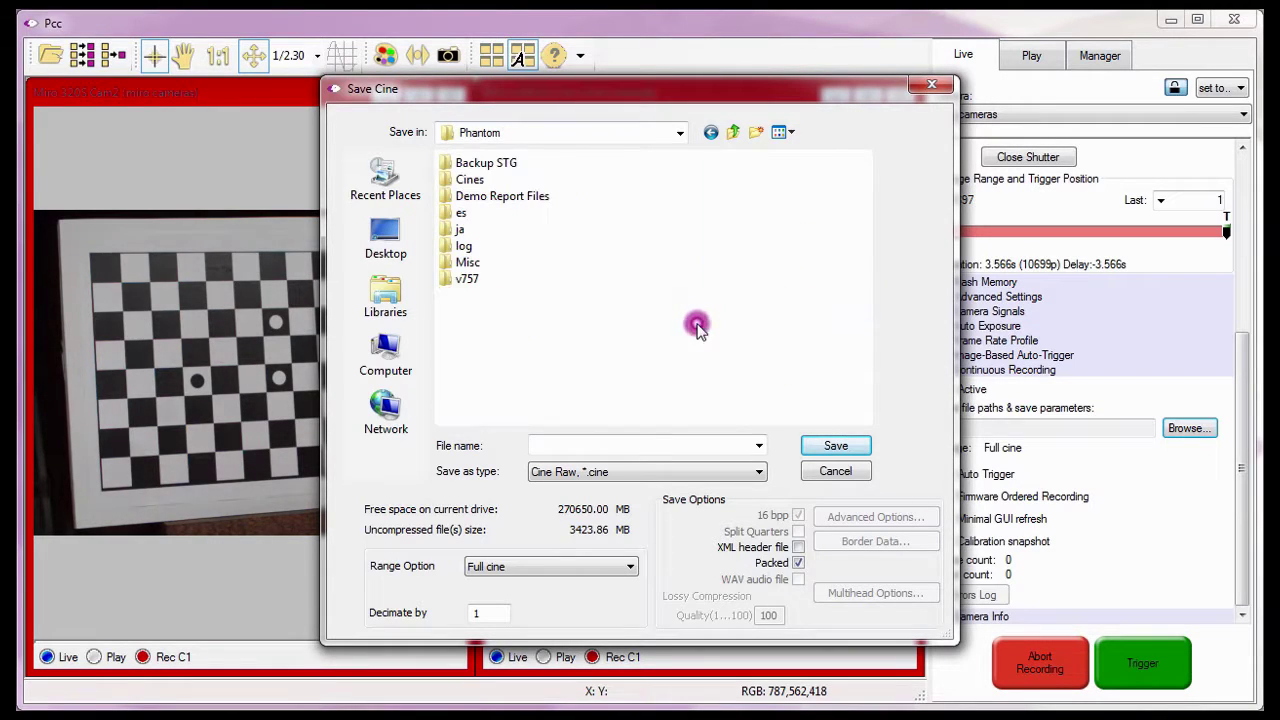
{"action": "double_click", "coordinate": [478, 180]}
{"action": "double_click", "coordinate": [492, 250]}
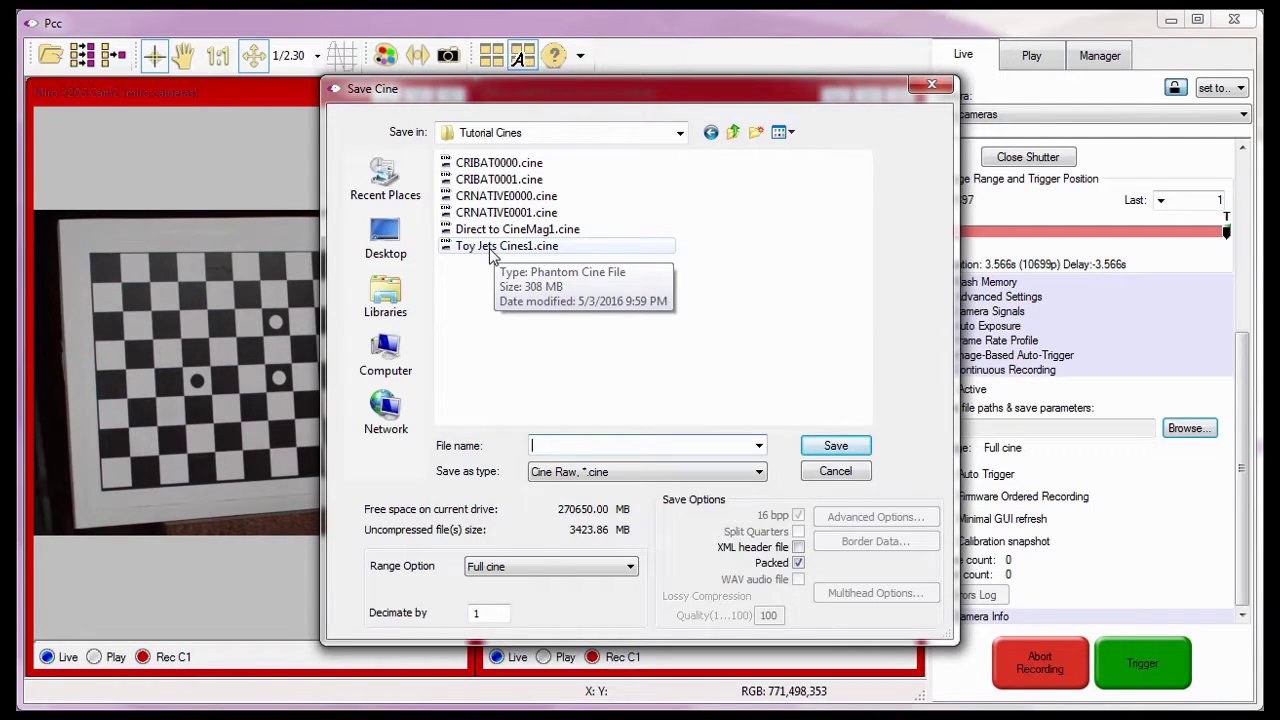
Name the file Stereo and choose the TIFF 12,36 images save format.
{"action": "left_click", "coordinate": [502, 449]}
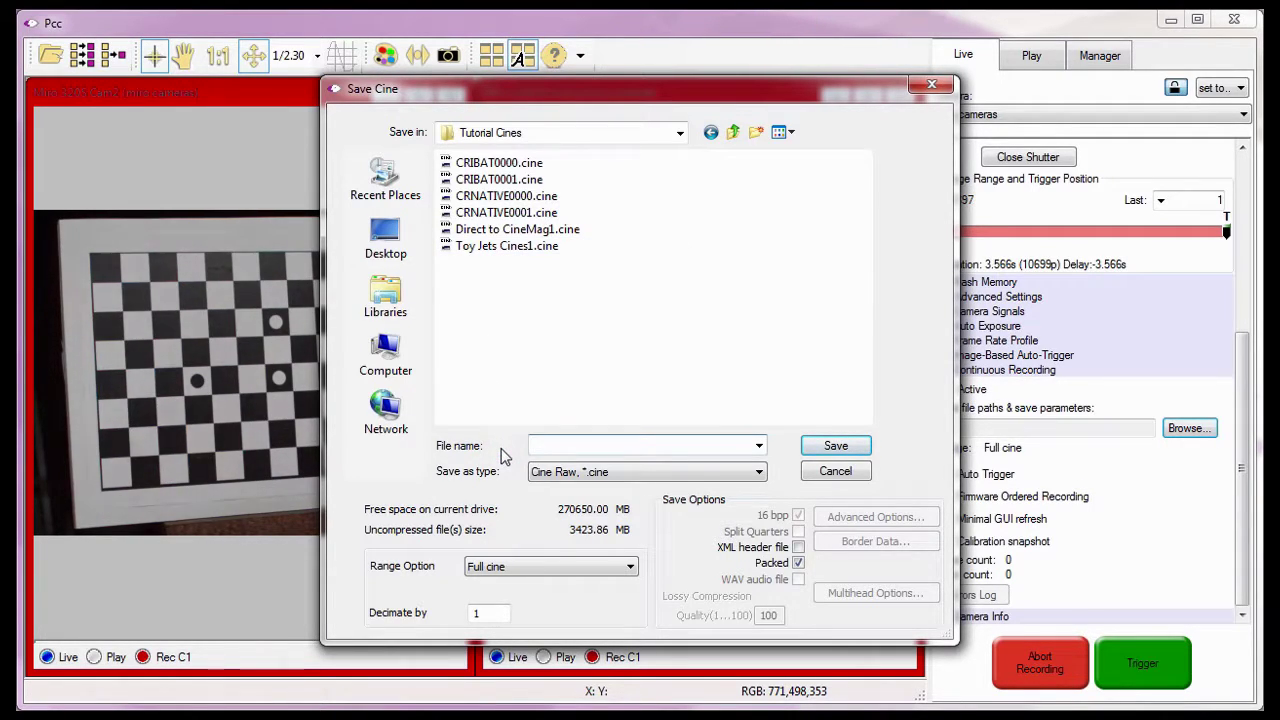
{"action": "left_click", "coordinate": [533, 448]}
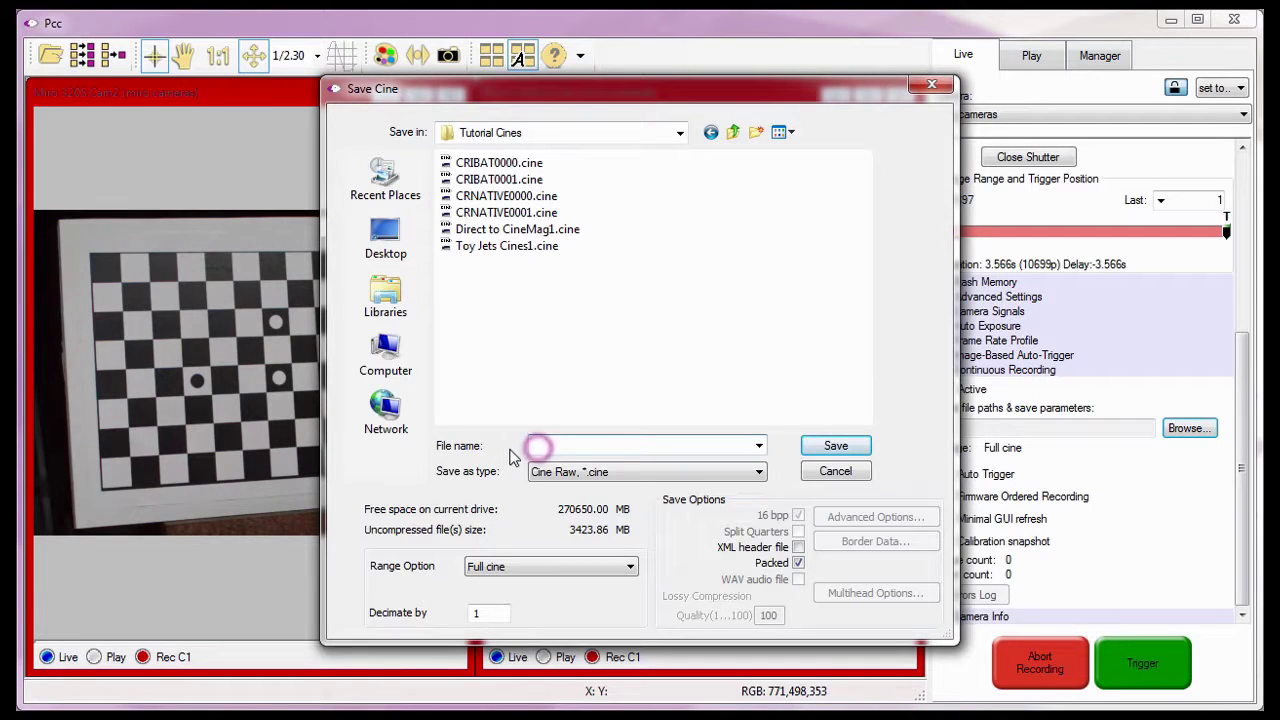
{"action": "type", "text": "Stereo"}
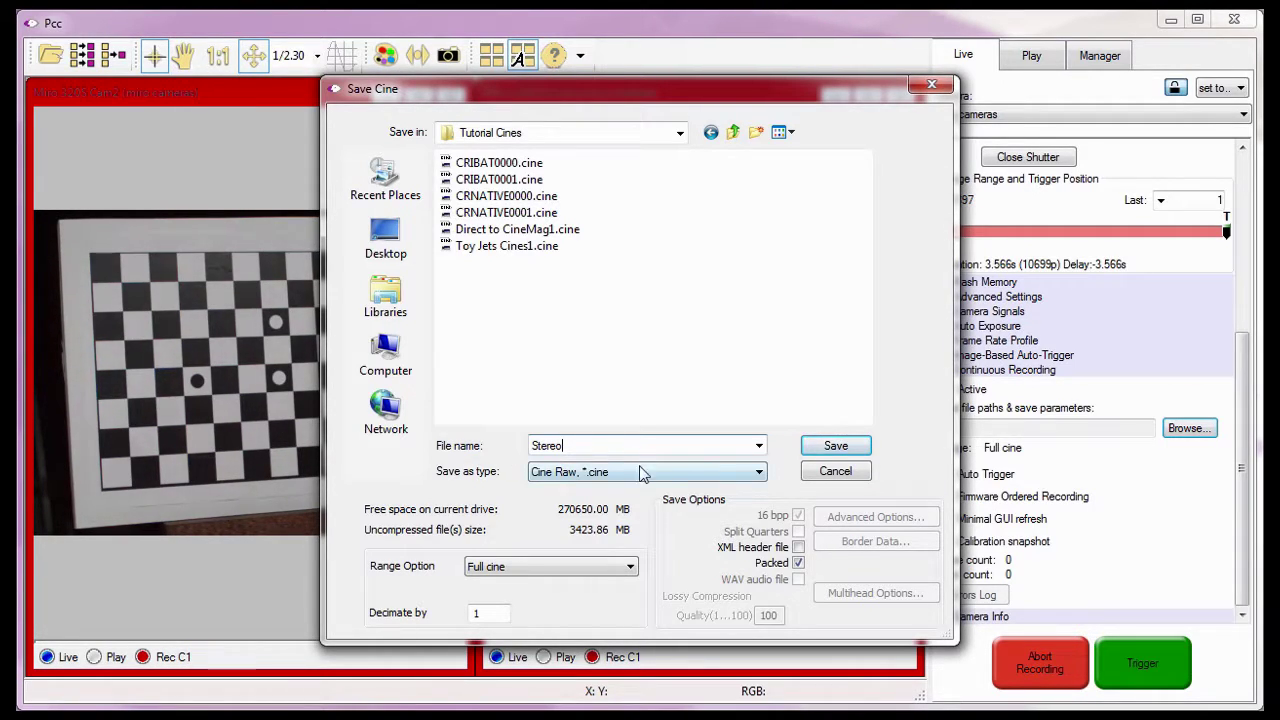
{"action": "left_click", "coordinate": [712, 473]}
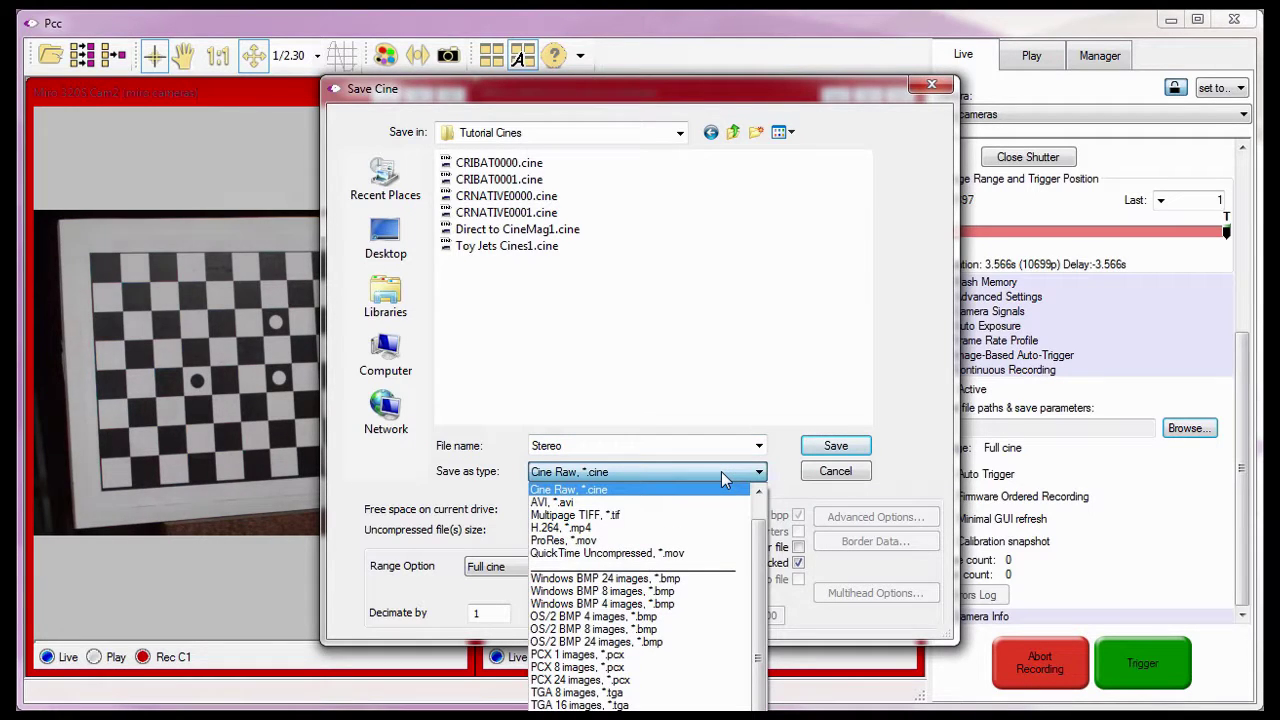
{"action": "left_click", "coordinate": [611, 82]}
{"action": "left_click_drag", "start_coordinate": [611, 100], "coordinate": [608, 23]}
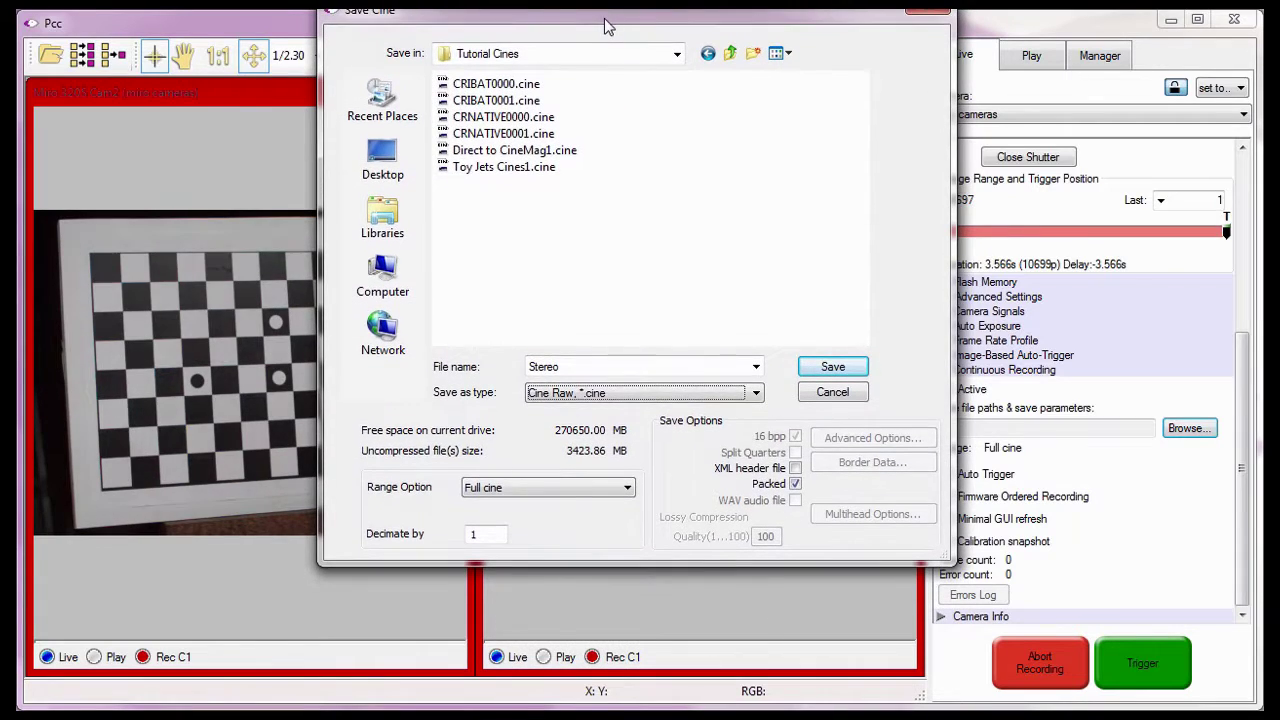
{"action": "left_click", "coordinate": [680, 392]}
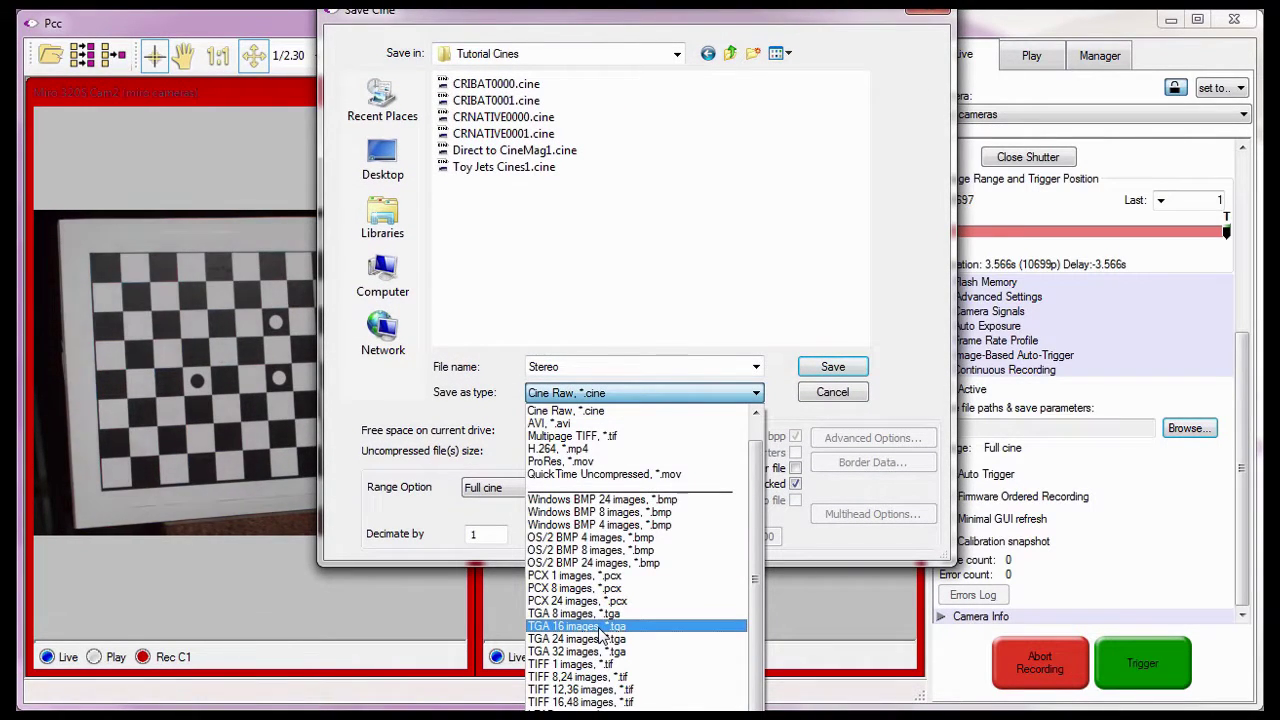
{"action": "left_click", "coordinate": [598, 690]}
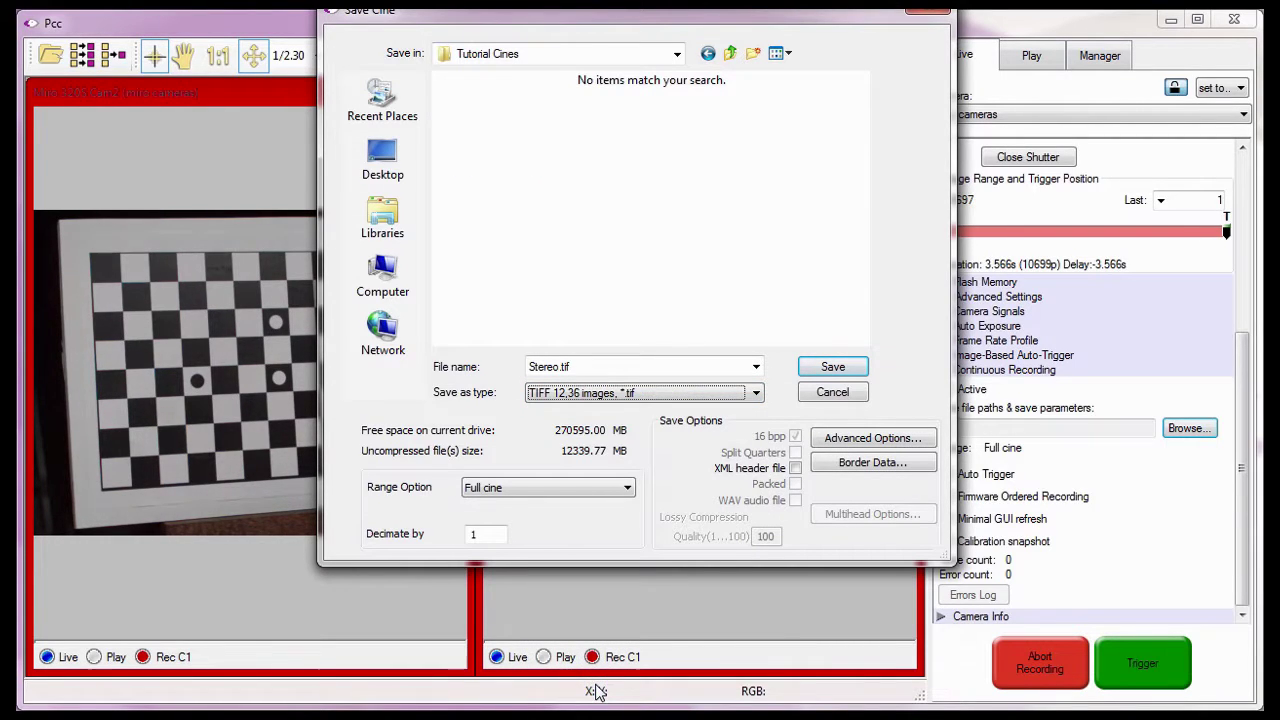
{"action": "left_click_drag", "start_coordinate": [563, 12], "coordinate": [556, 76]}
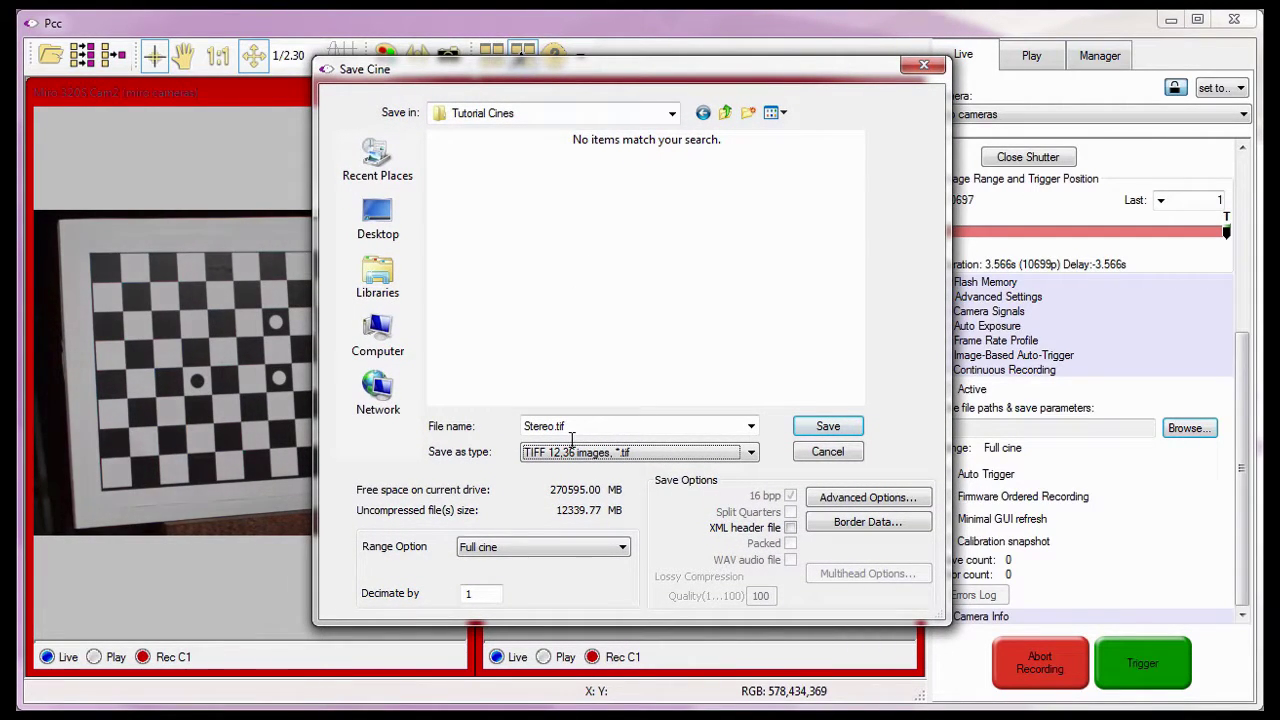
Set a User Defined frame range of 1 to 1 and save the settings.
{"action": "left_click", "coordinate": [500, 546]}
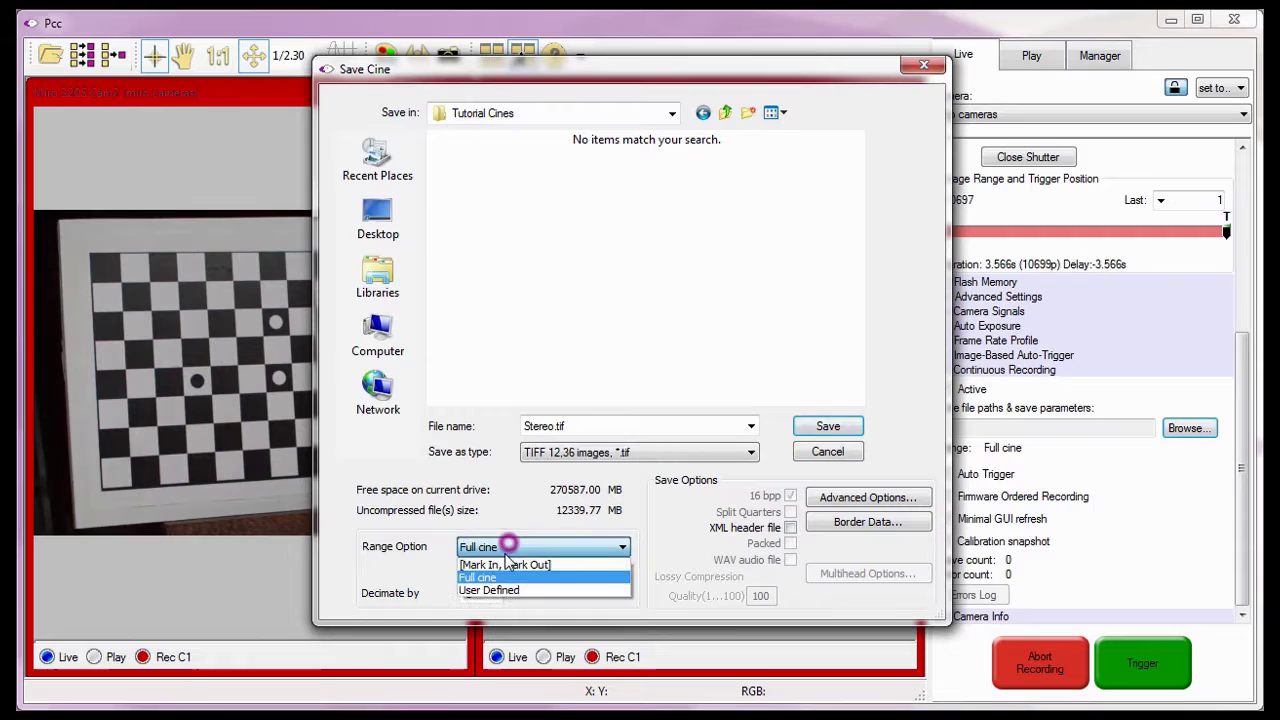
{"action": "left_click", "coordinate": [500, 590]}
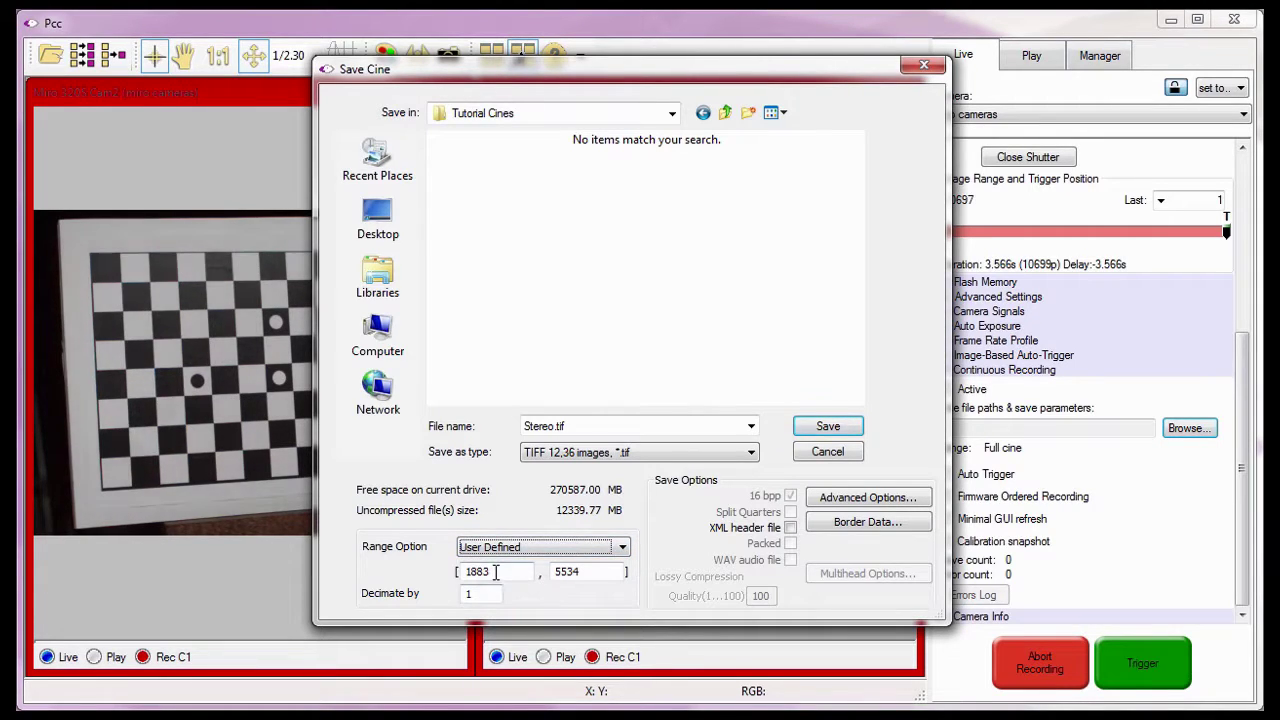
{"action": "left_click_drag", "start_coordinate": [494, 571], "coordinate": [464, 572]}
{"action": "type", "text": "1"}
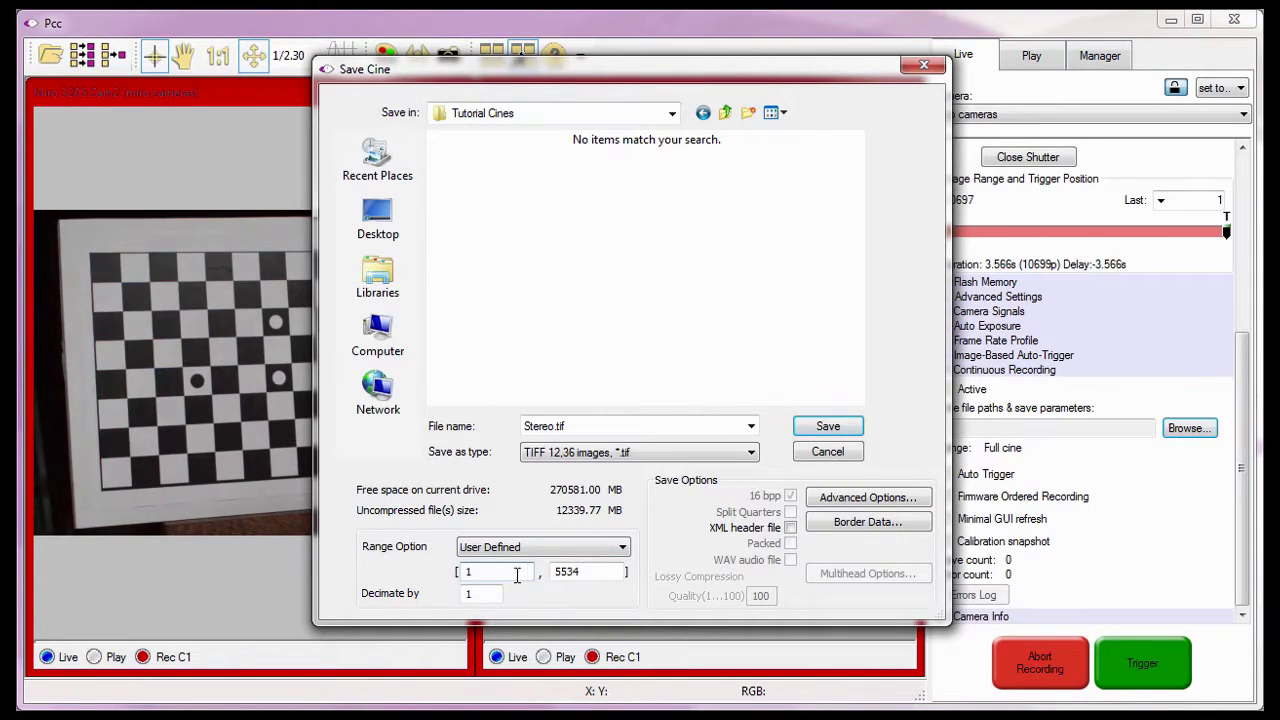
{"action": "left_click_drag", "start_coordinate": [584, 571], "coordinate": [556, 571]}
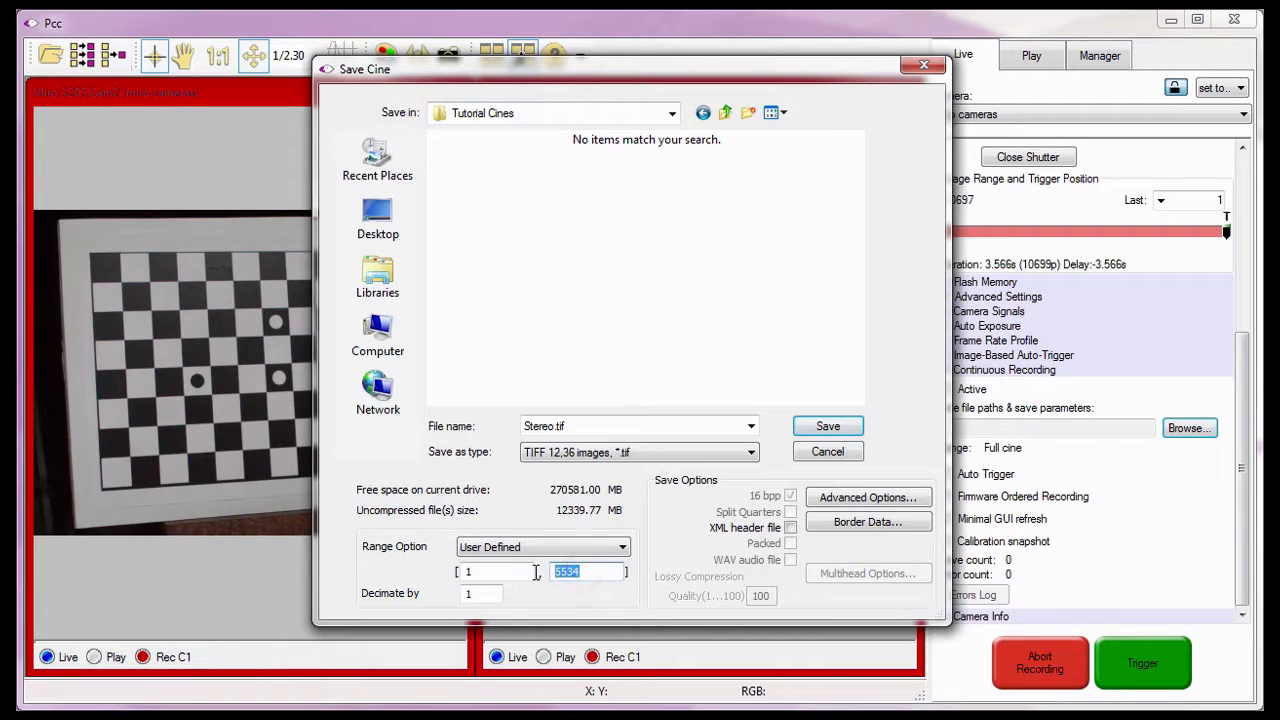
{"action": "type", "text": "1"}
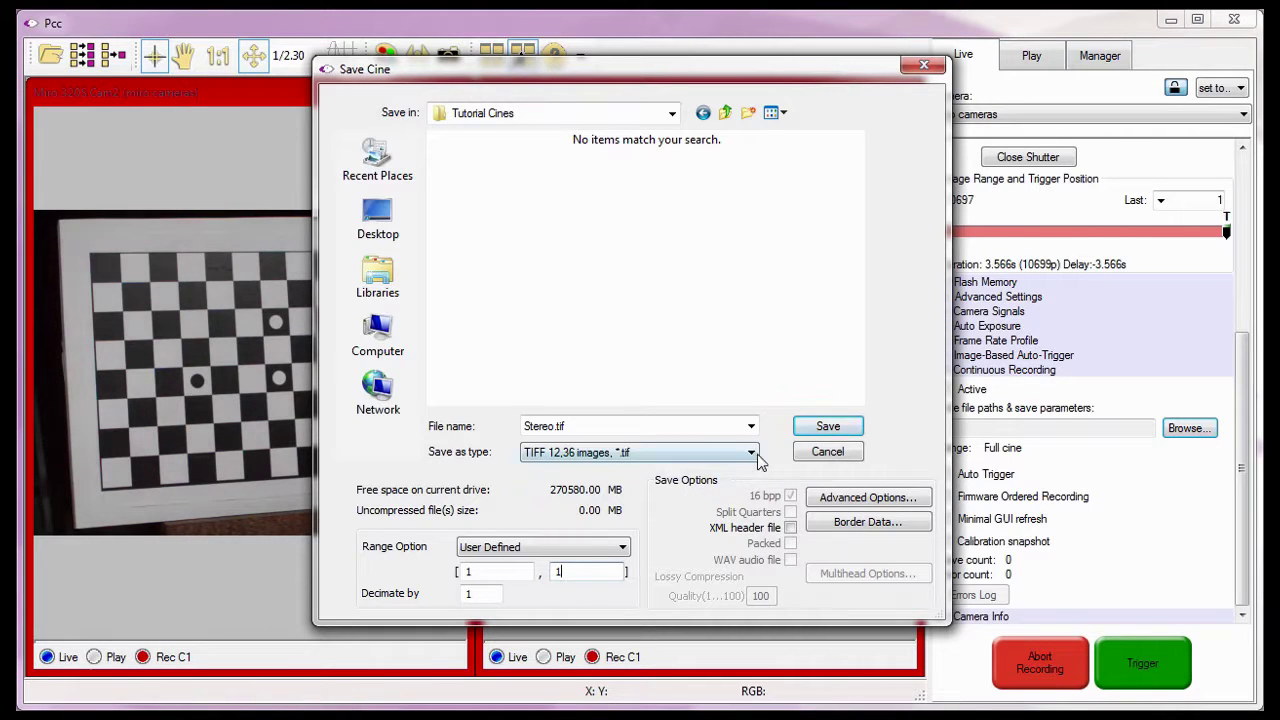
{"action": "left_click", "coordinate": [812, 428]}
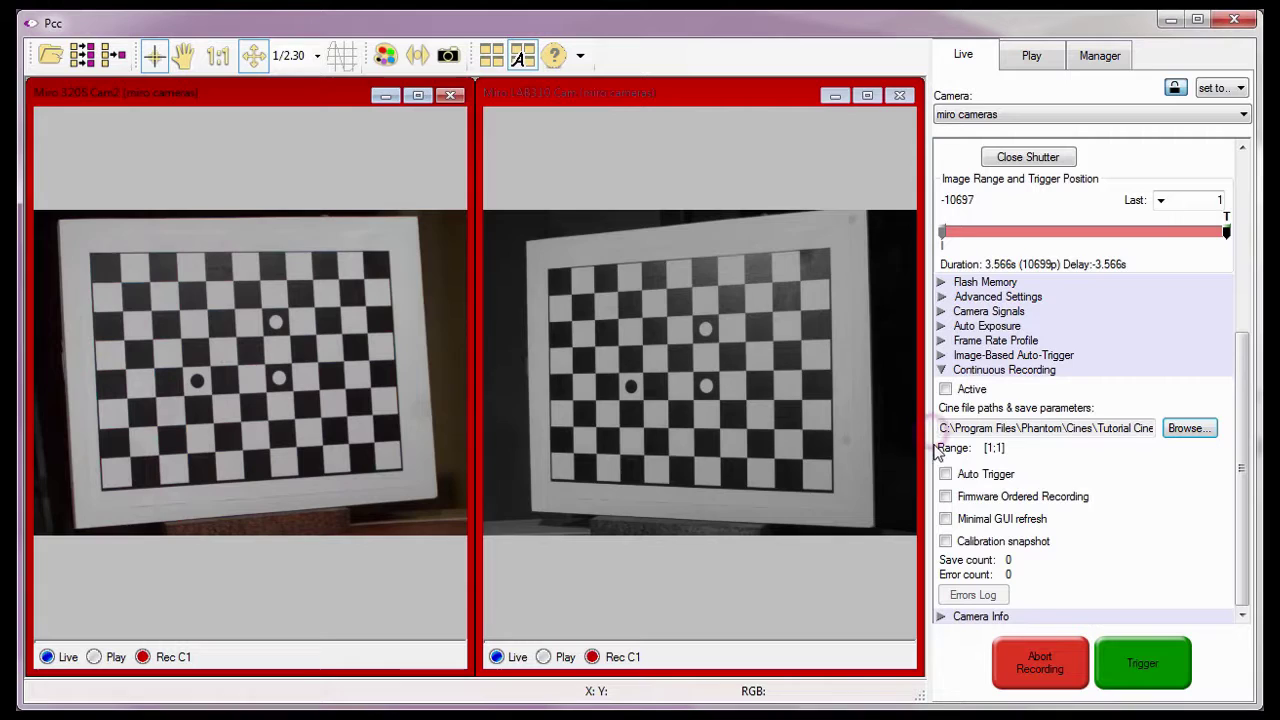
Turn on calibration snapshots and activate continuous recording on both Miro camera panes.
{"action": "left_click", "coordinate": [977, 451]}
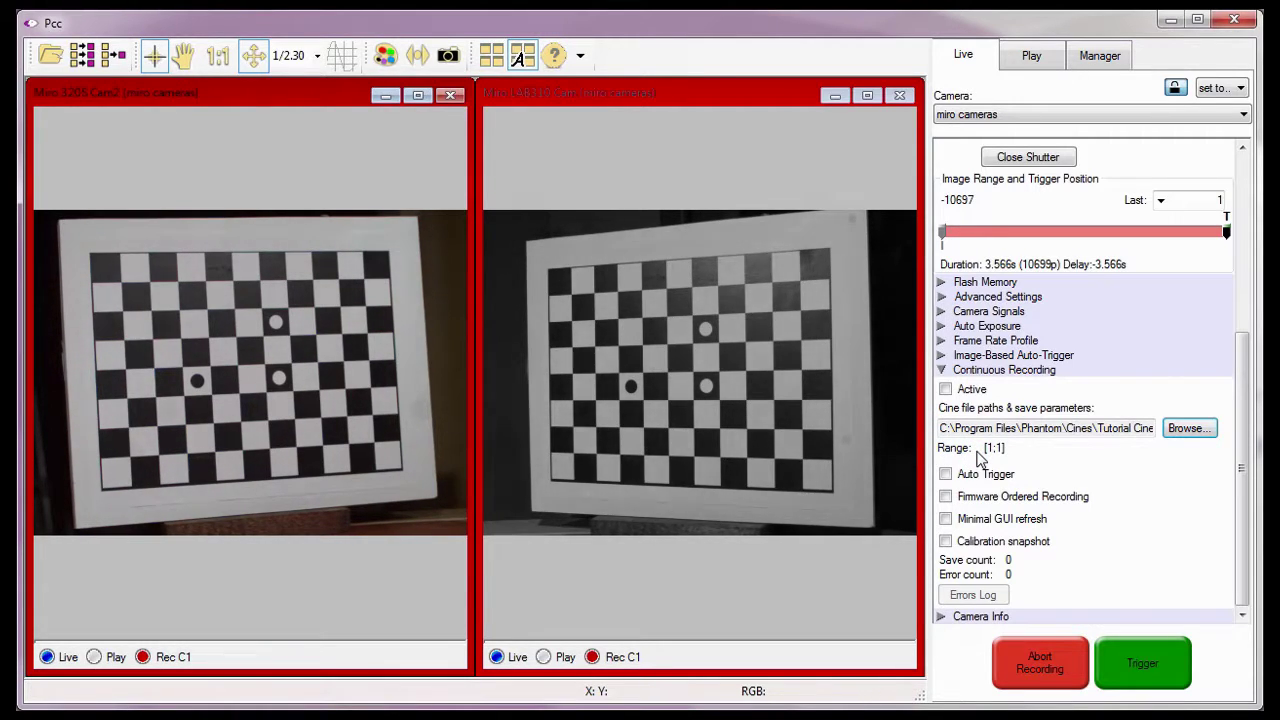
{"action": "left_click", "coordinate": [946, 541]}
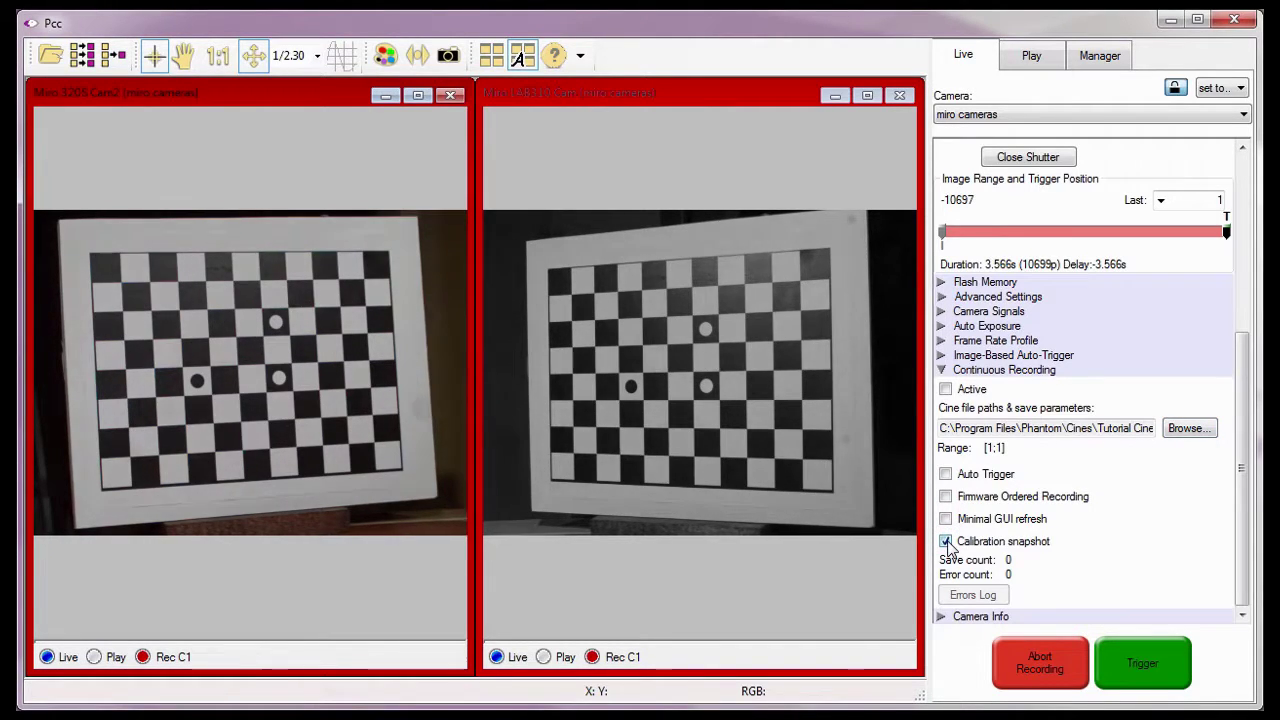
{"action": "left_click", "coordinate": [946, 390]}
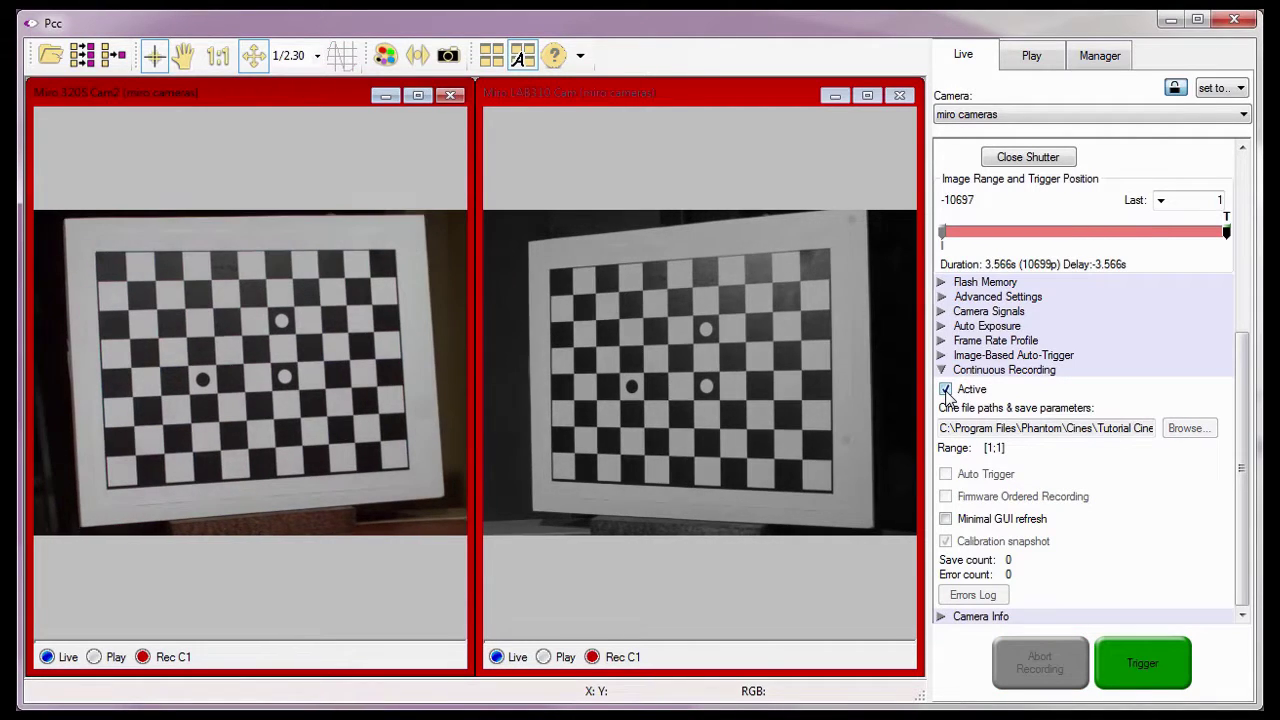
{"action": "left_click", "coordinate": [210, 658]}
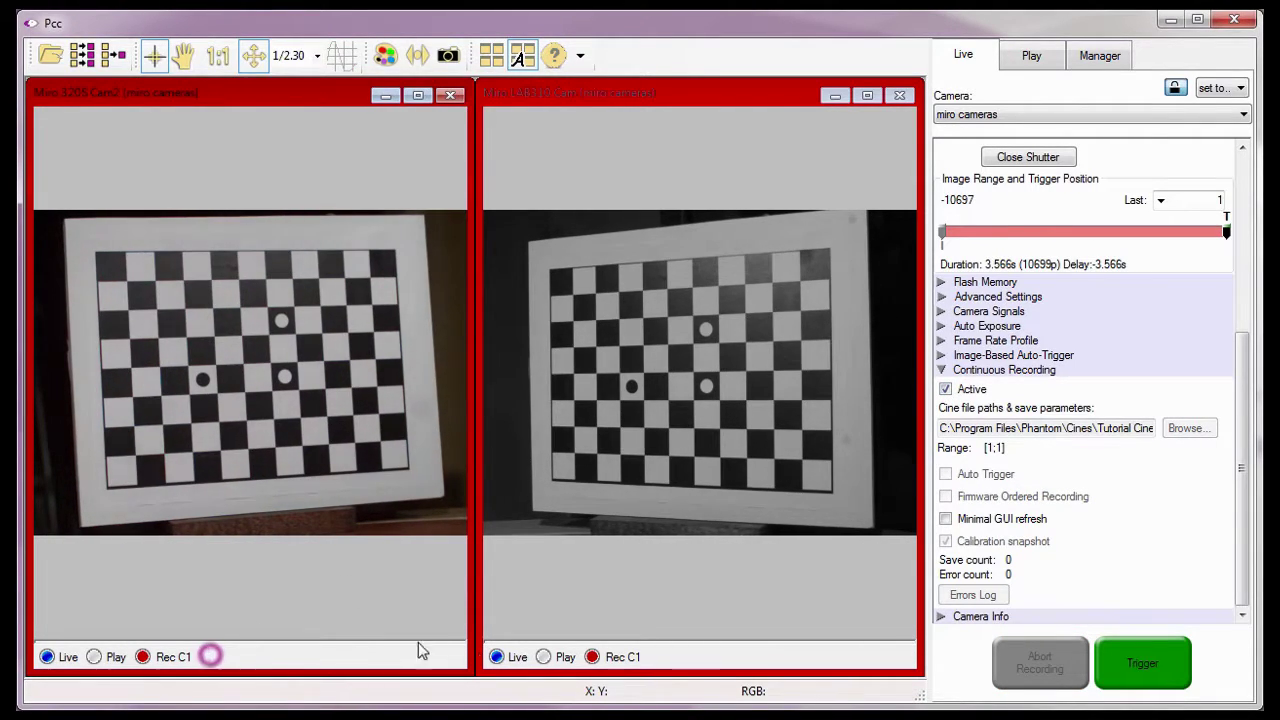
{"action": "left_click", "coordinate": [665, 658]}
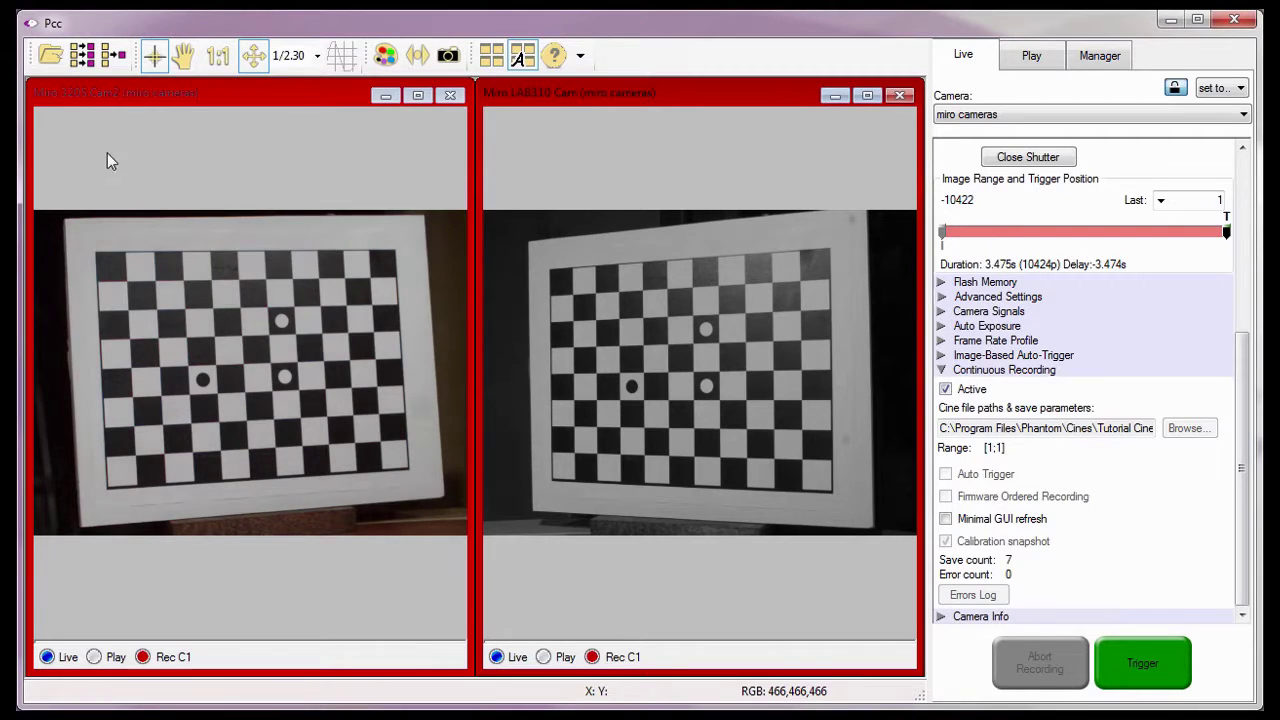
{"action": "left_click", "coordinate": [47, 58]}
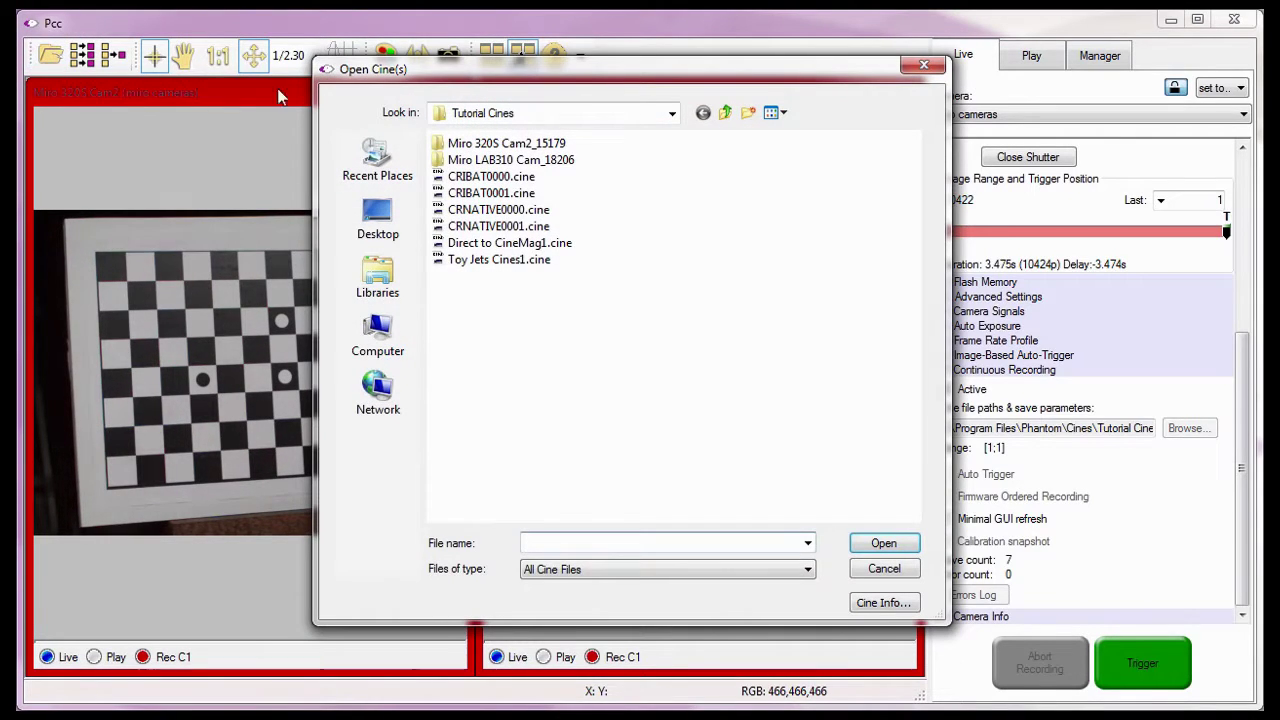
{"action": "left_click", "coordinate": [673, 117]}
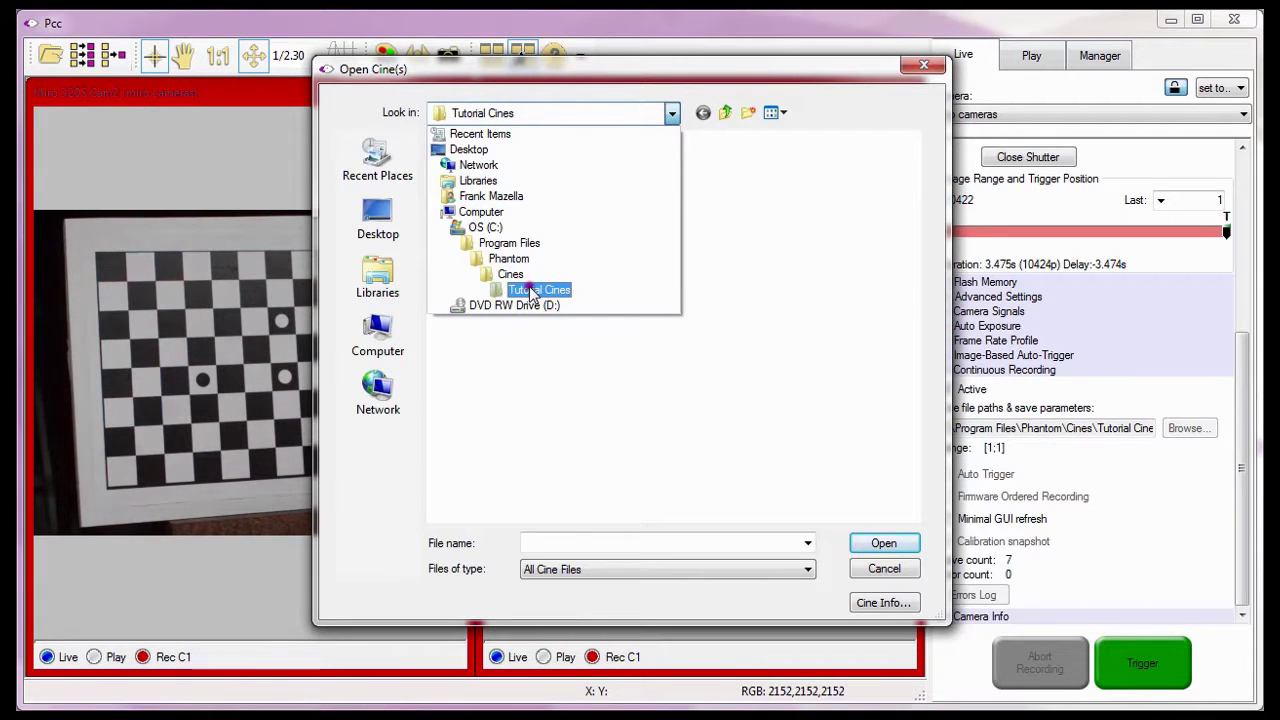
{"action": "left_click", "coordinate": [530, 290]}
{"action": "left_click", "coordinate": [576, 324]}
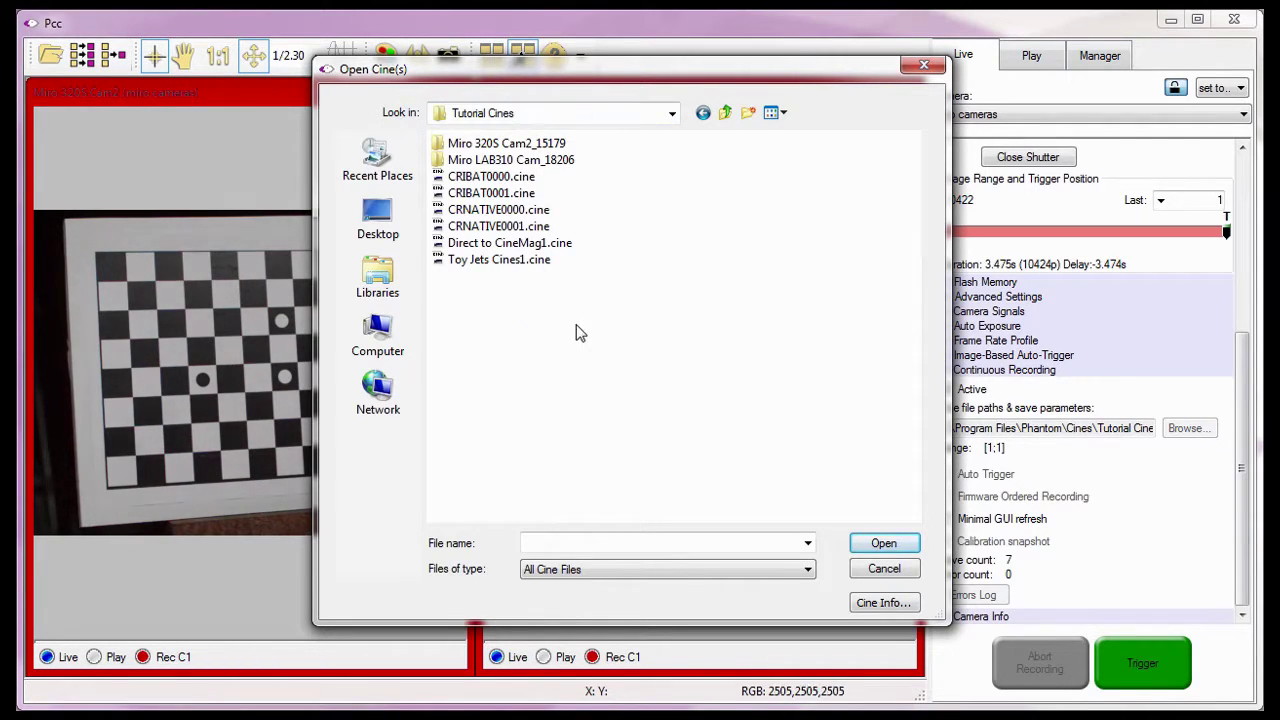
{"action": "double_click", "coordinate": [442, 143]}
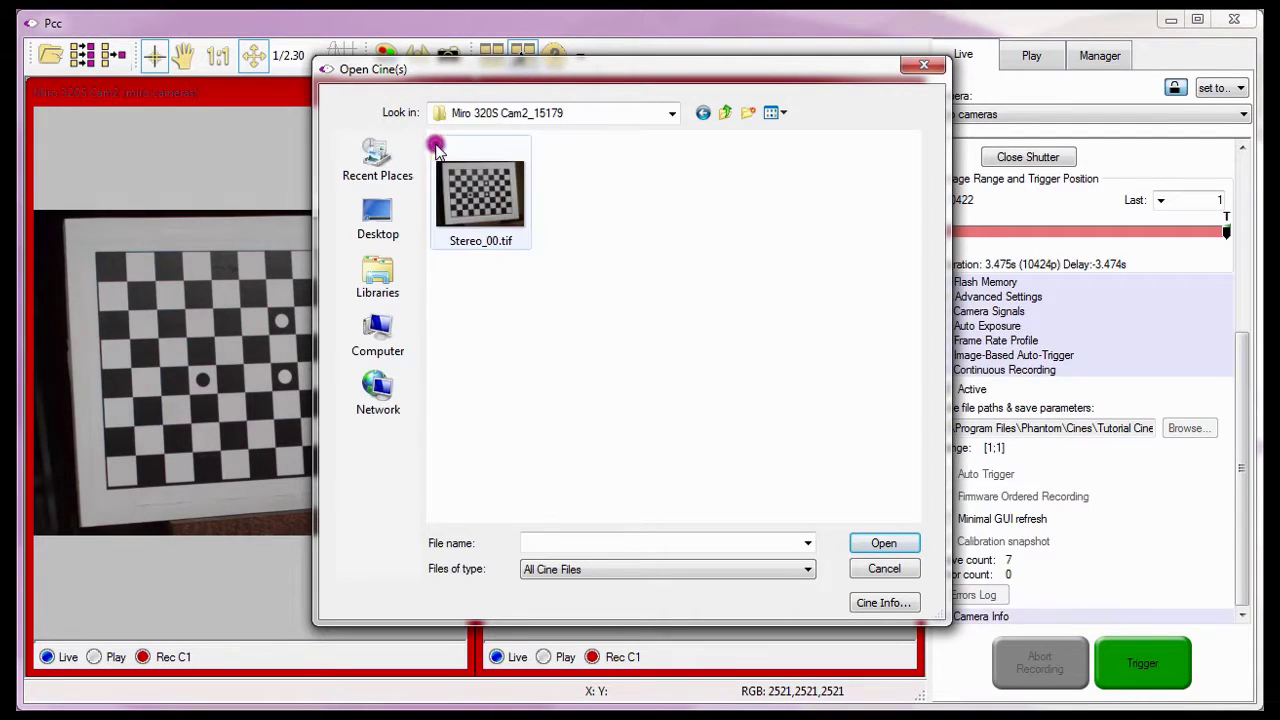
{"action": "left_click", "coordinate": [725, 112]}
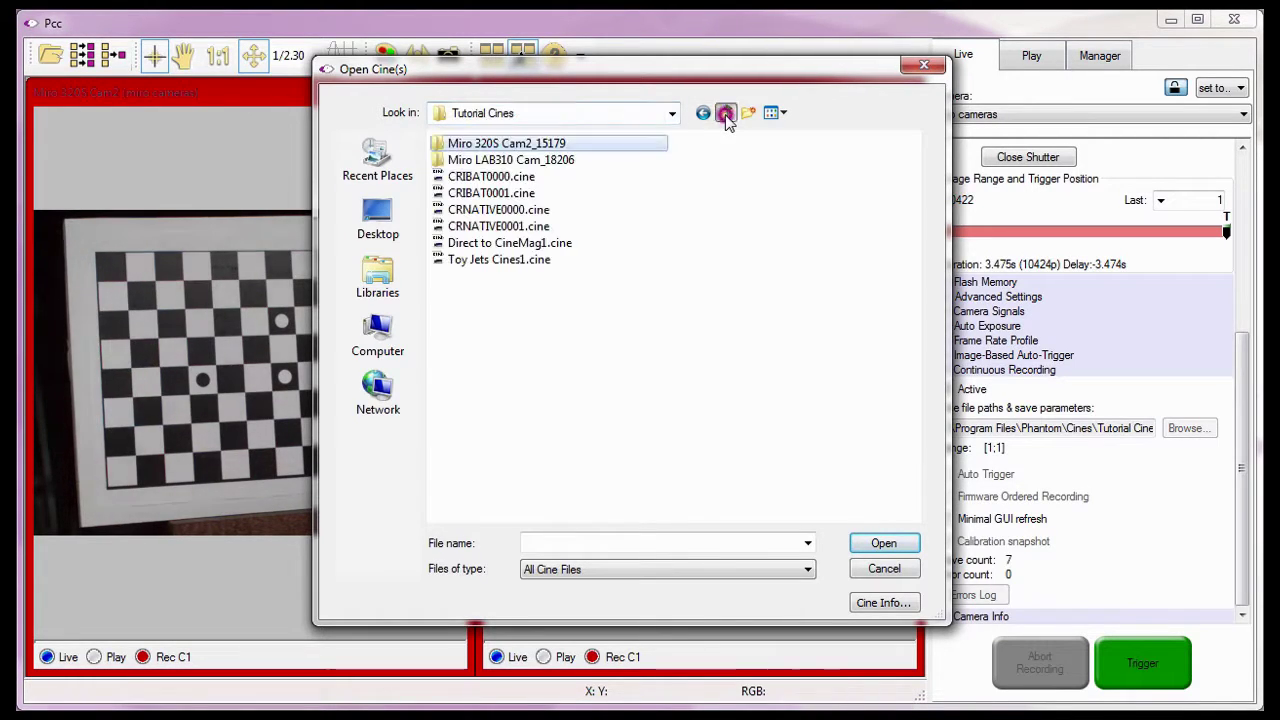
{"action": "double_click", "coordinate": [440, 161]}
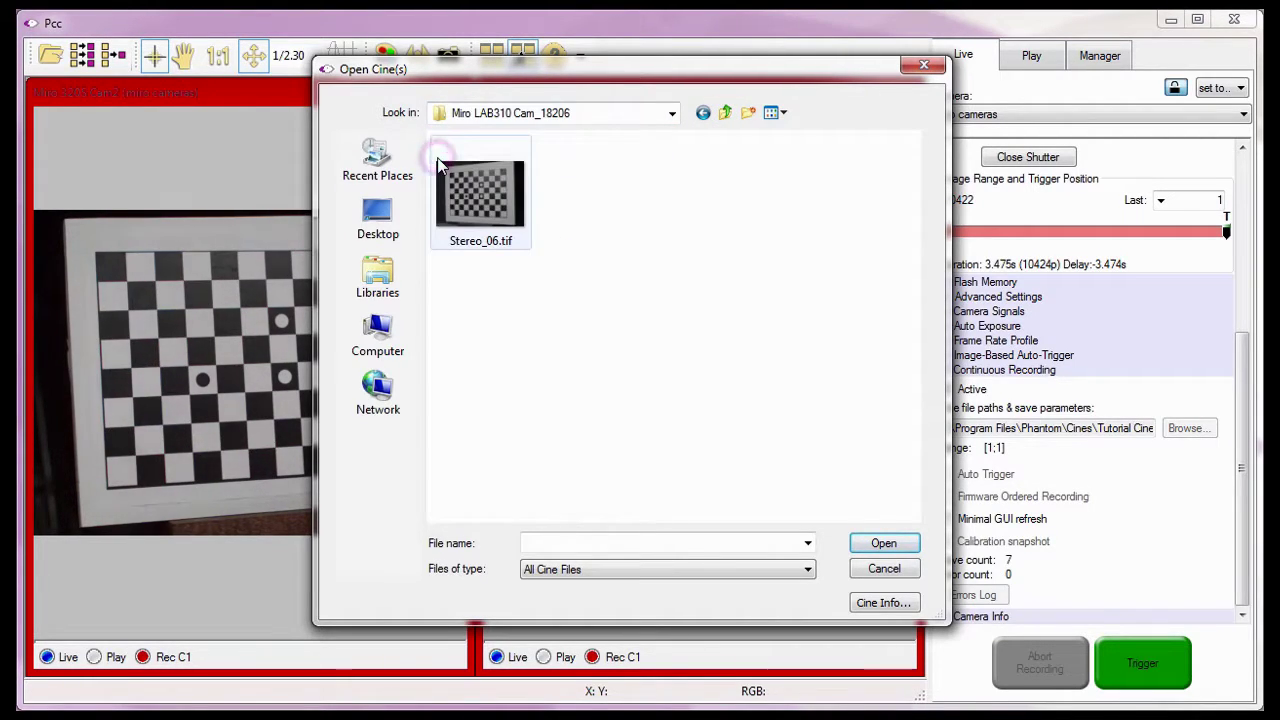
{"action": "left_click", "coordinate": [726, 113]}
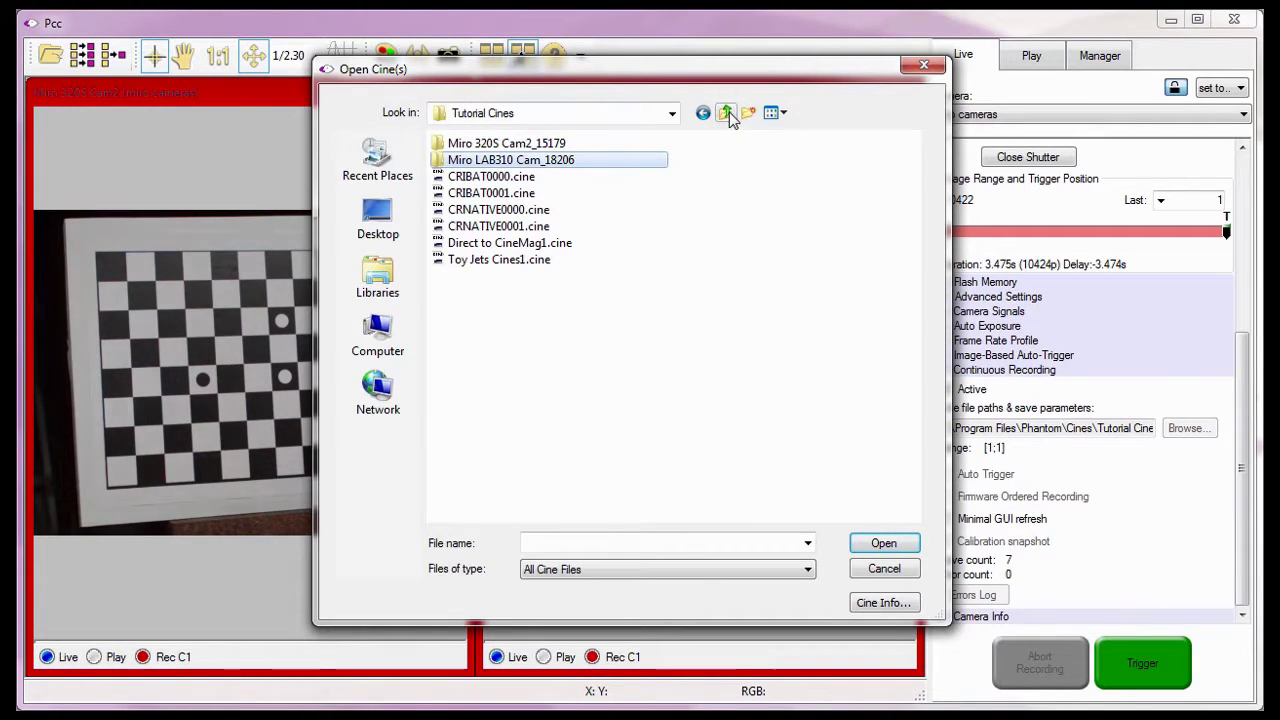
{"action": "left_click", "coordinate": [884, 568]}
Deactivate continuous recording, confirm Yes for both Miro cameras, and turn off calibration snapshots.
{"action": "left_click", "coordinate": [946, 390]}
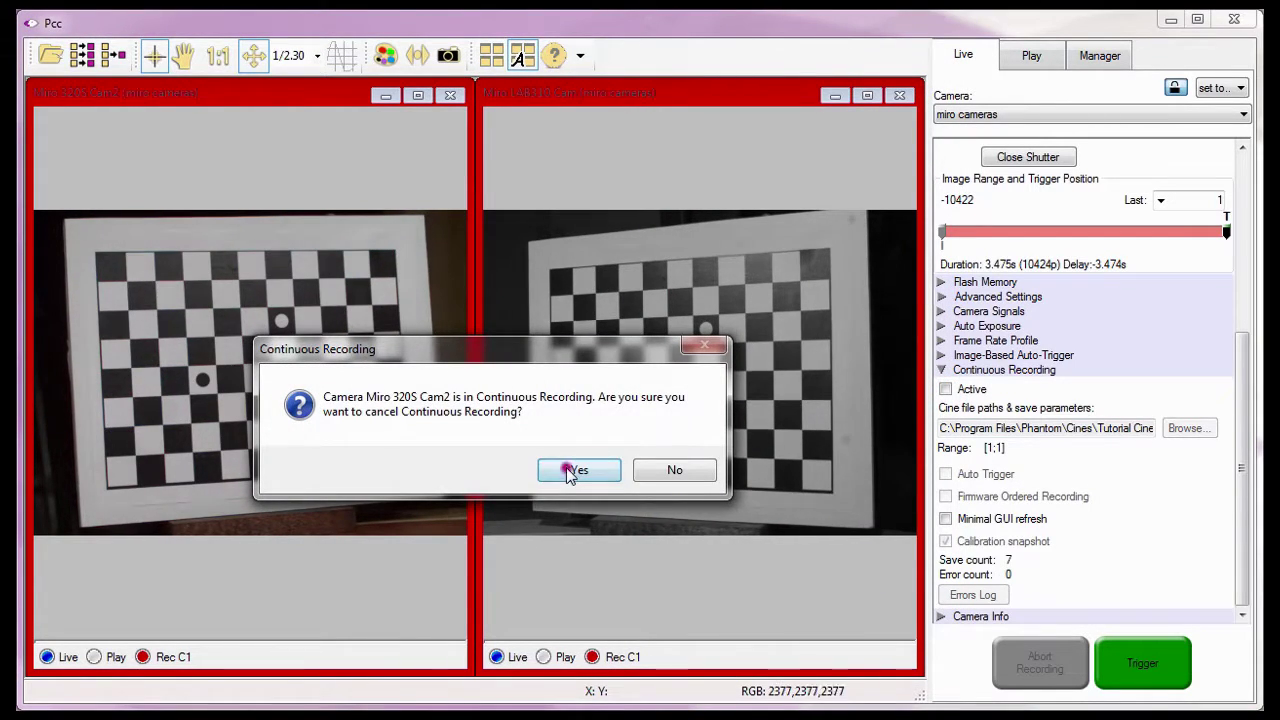
{"action": "left_click", "coordinate": [572, 469]}
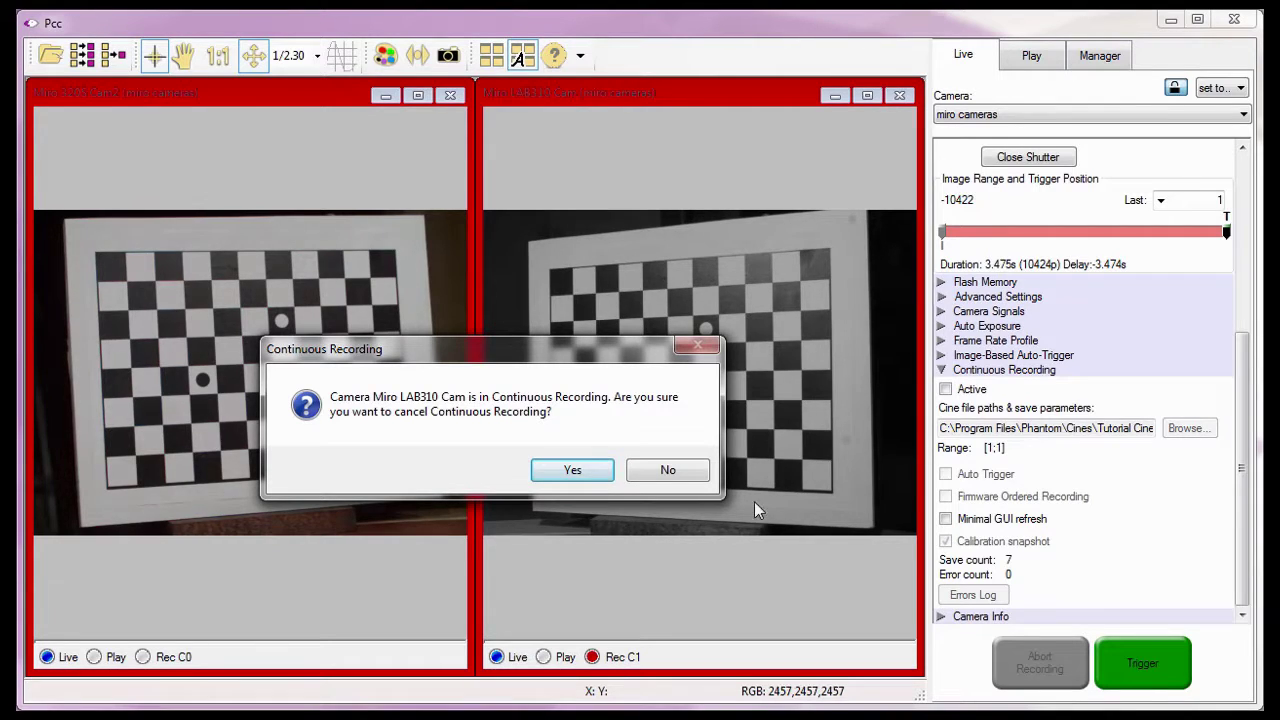
{"action": "left_click", "coordinate": [581, 472]}
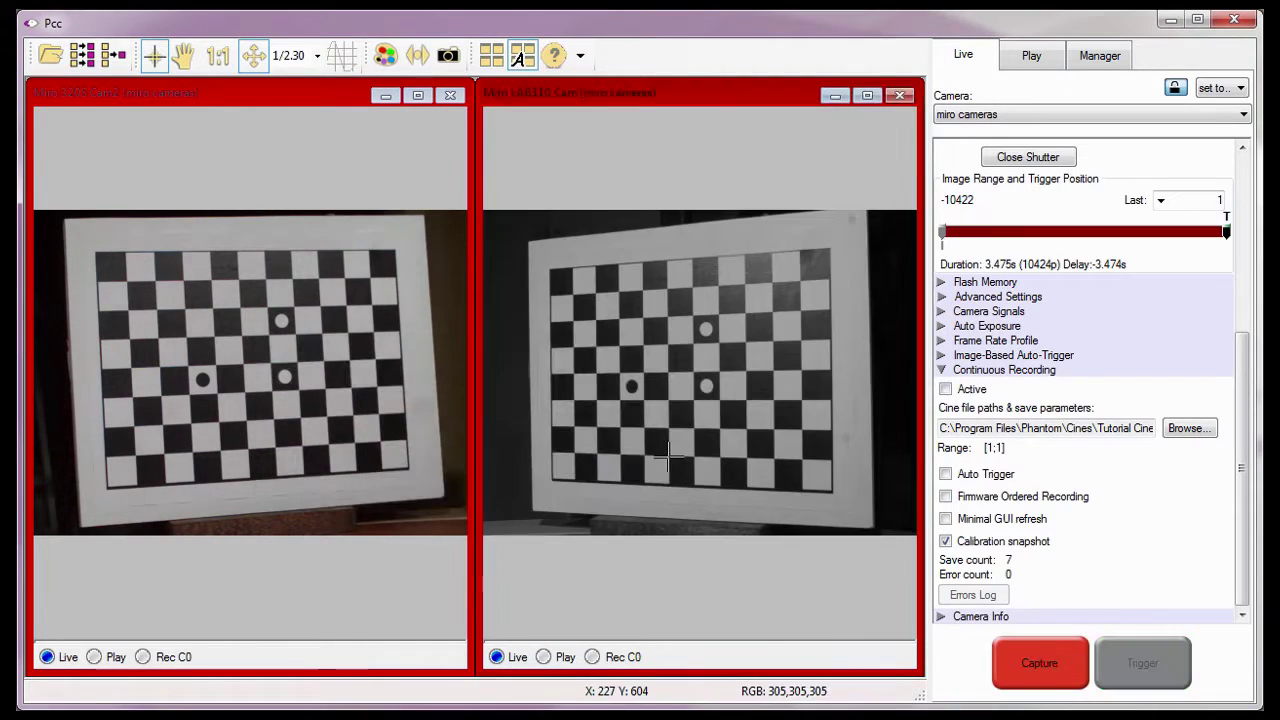
{"action": "left_click", "coordinate": [945, 541]}
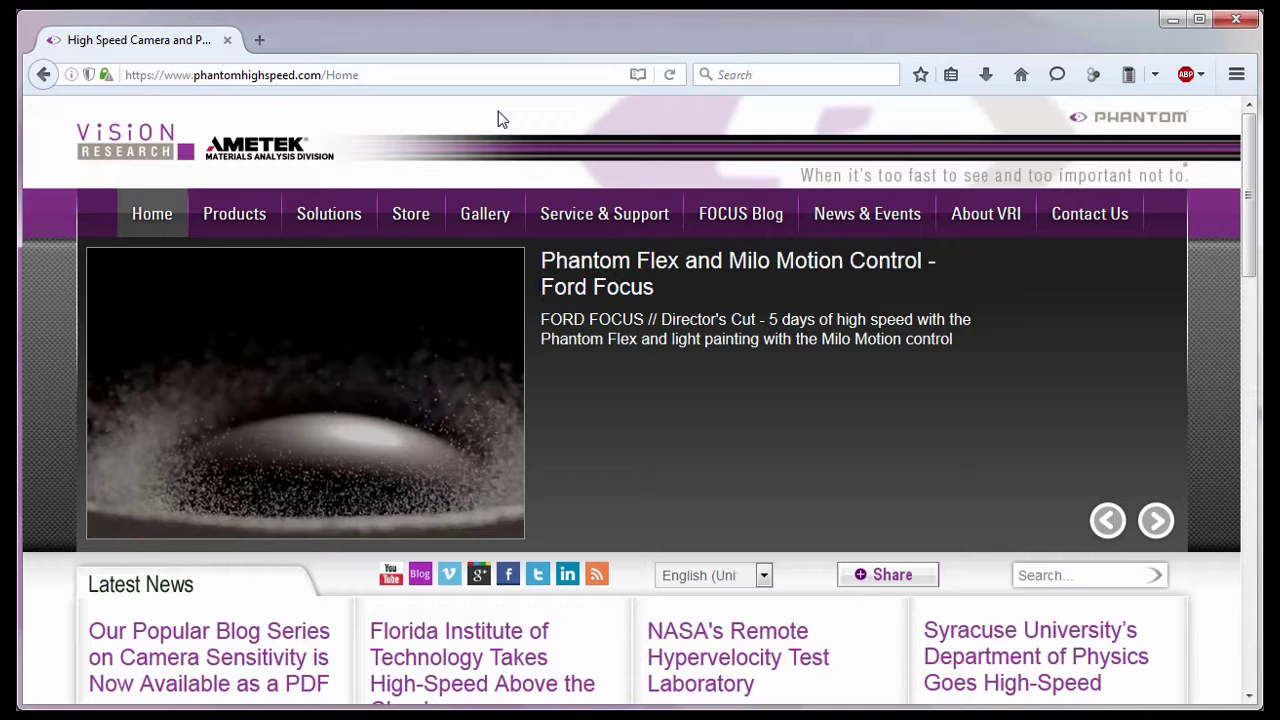
Visit the Phantom Training page, then the North American and International Sales contact pages.
{"action": "left_click", "coordinate": [186, 85]}
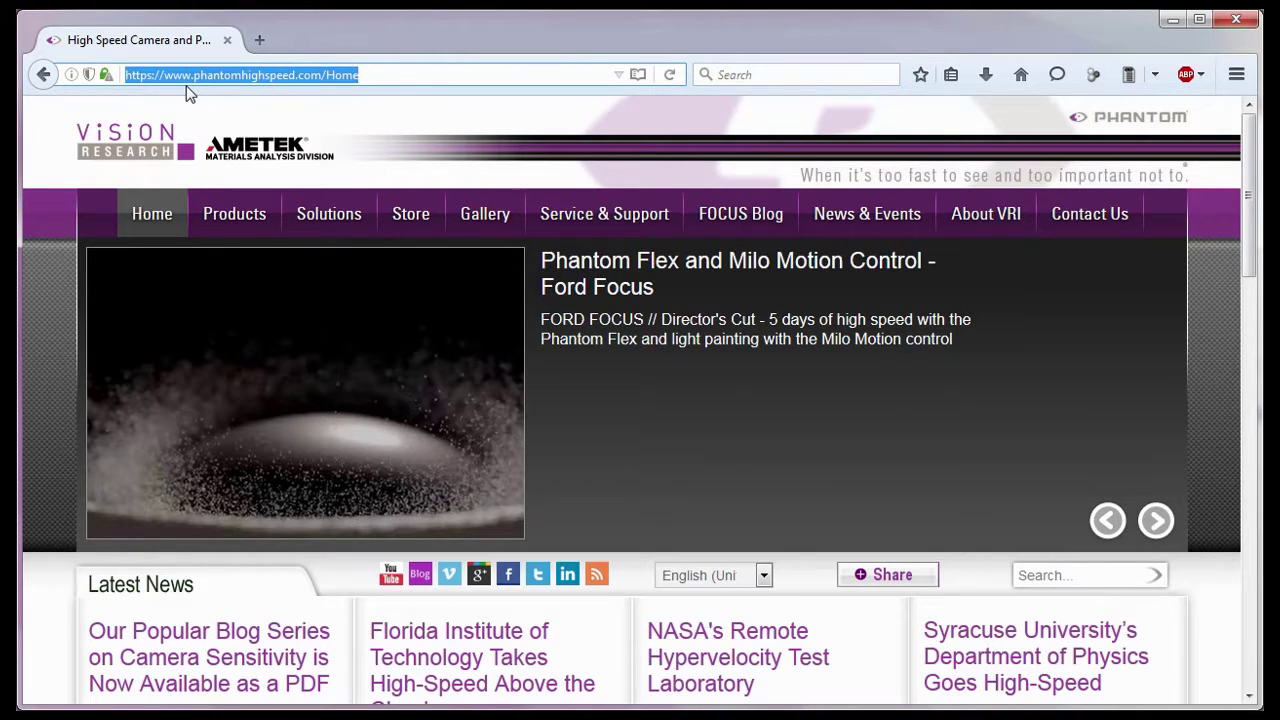
{"action": "mouse_move", "coordinate": [583, 232]}
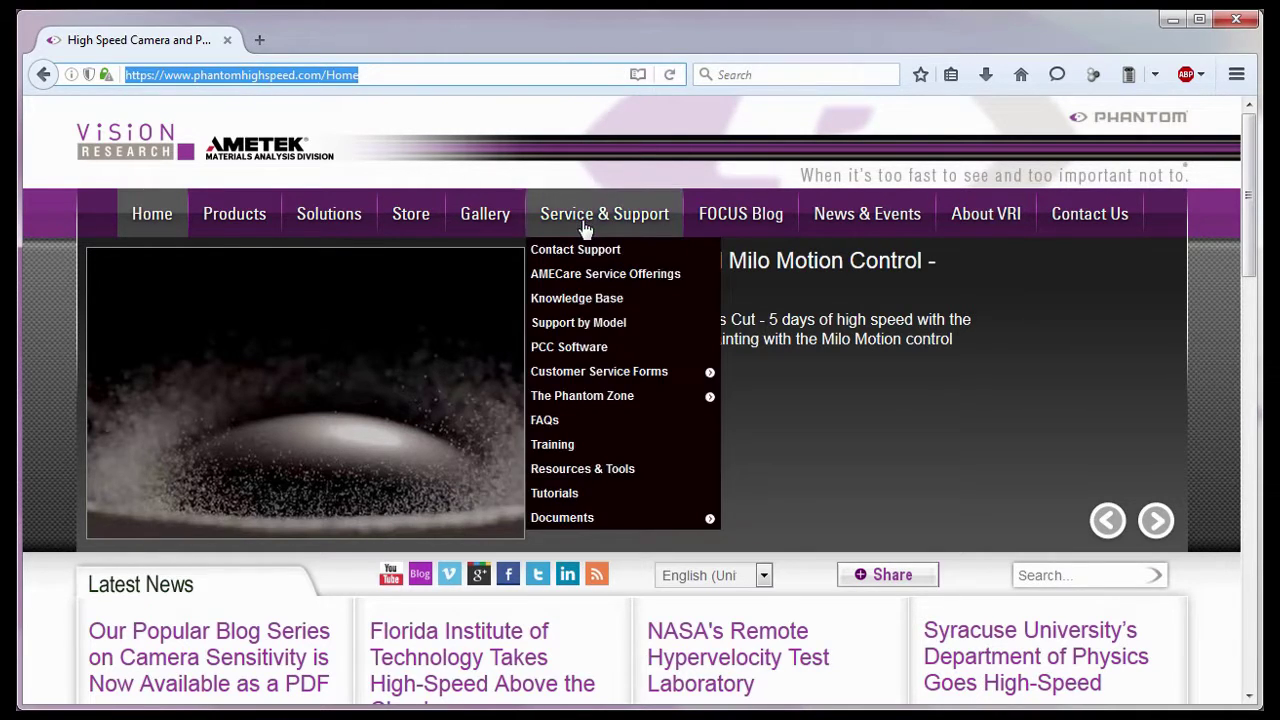
{"action": "left_click", "coordinate": [583, 448]}
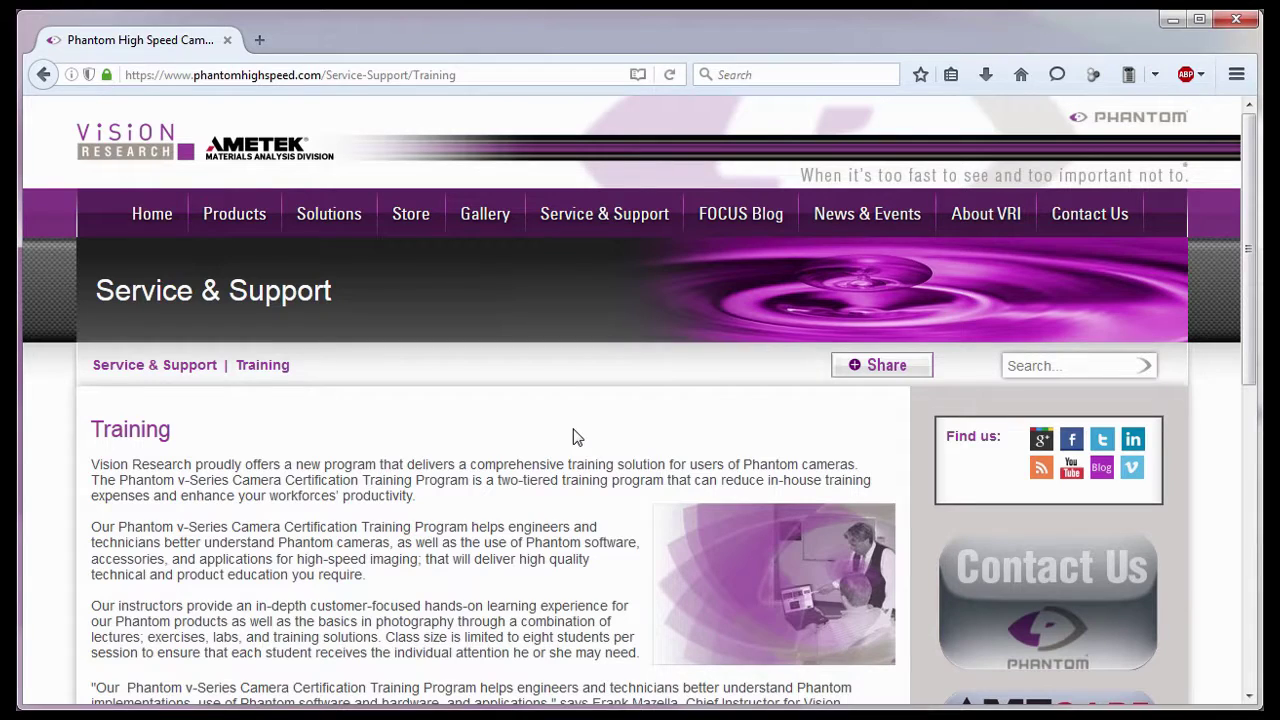
{"action": "mouse_move", "coordinate": [1074, 220]}
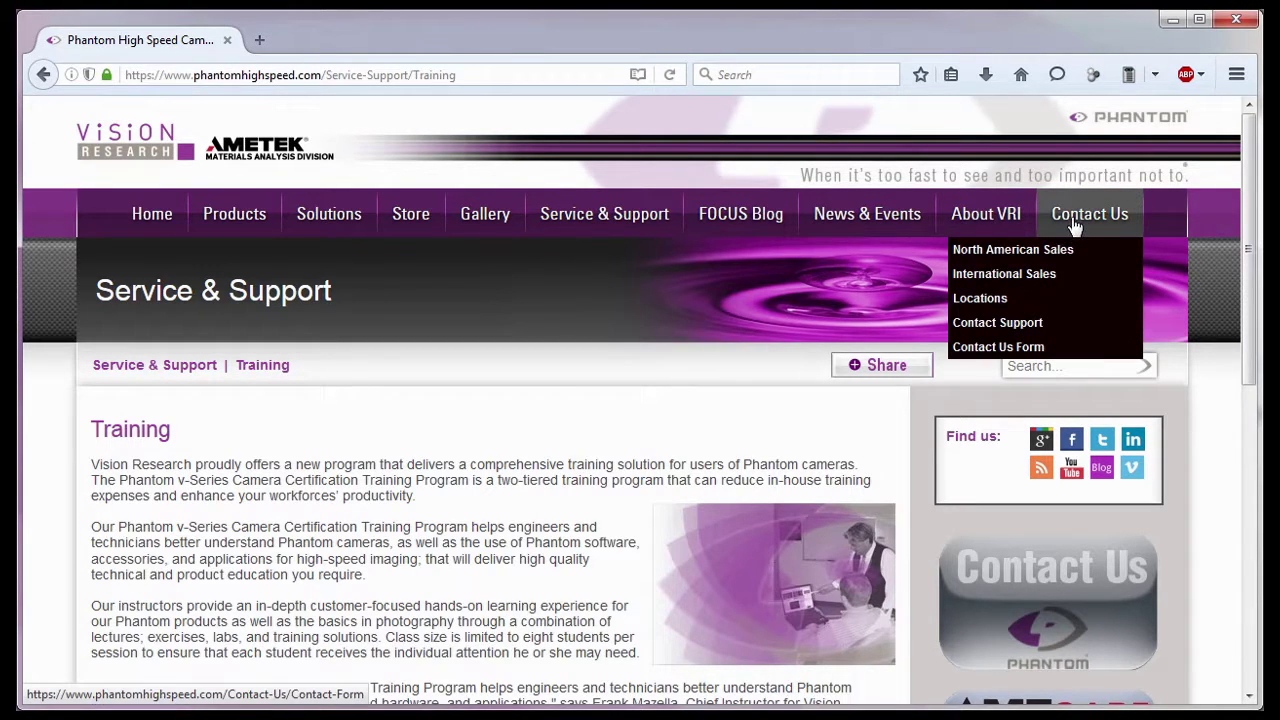
{"action": "left_click", "coordinate": [1066, 252]}
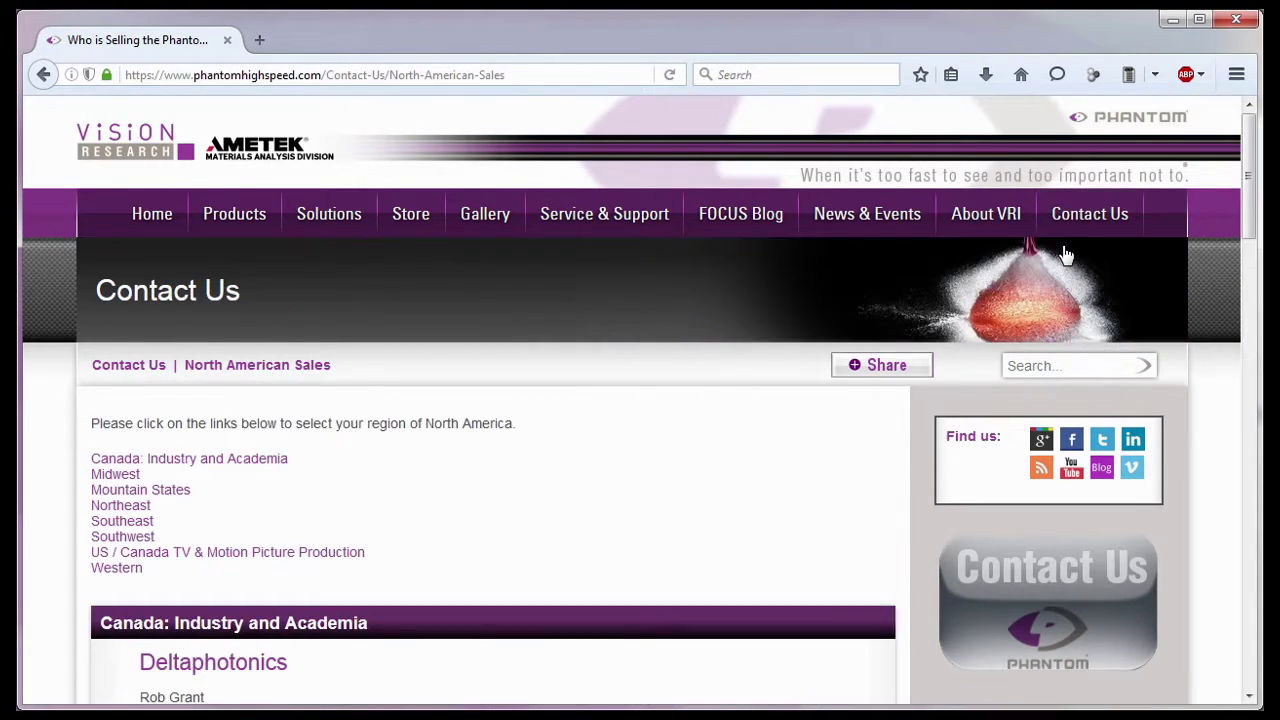
{"action": "mouse_move", "coordinate": [1094, 223]}
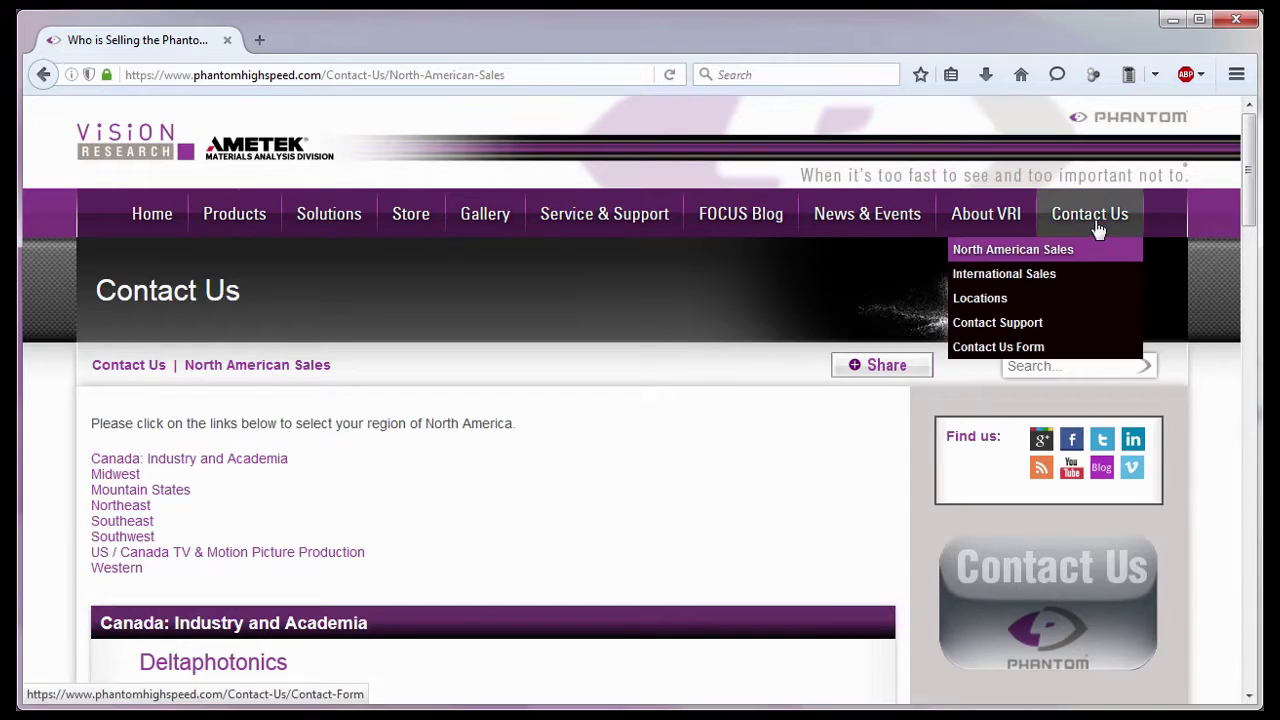
{"action": "left_click", "coordinate": [1079, 279]}
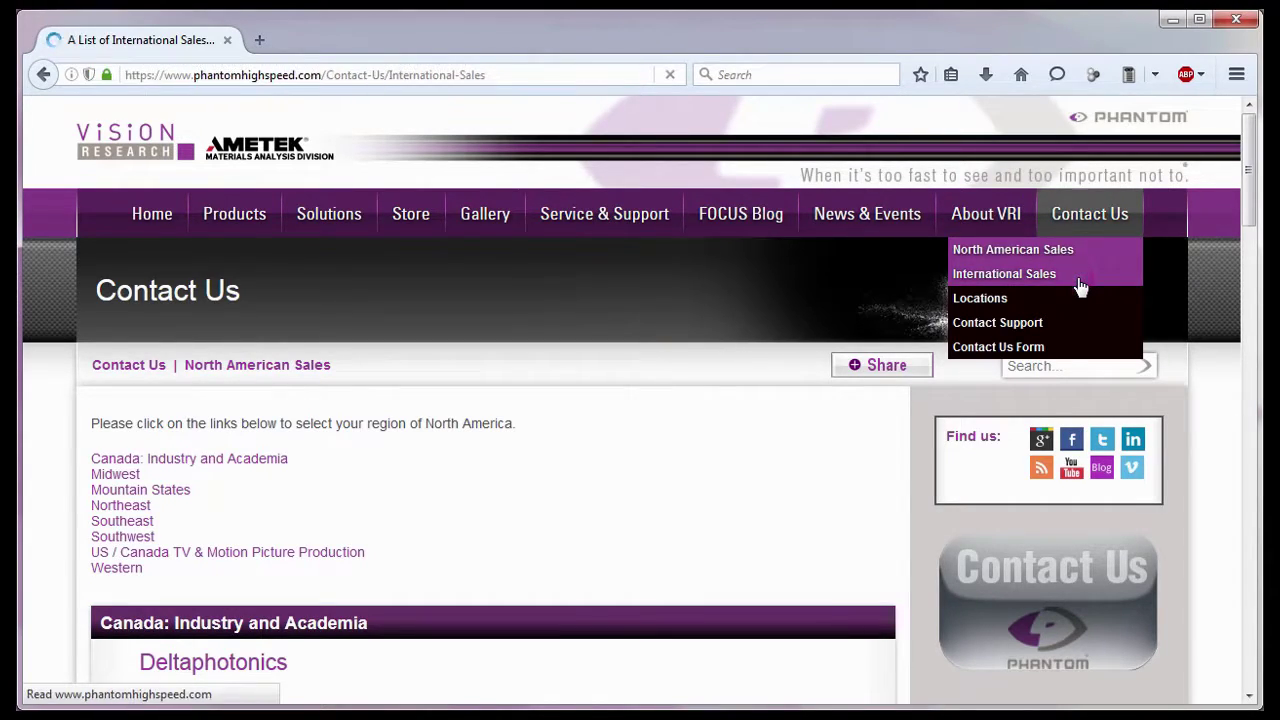